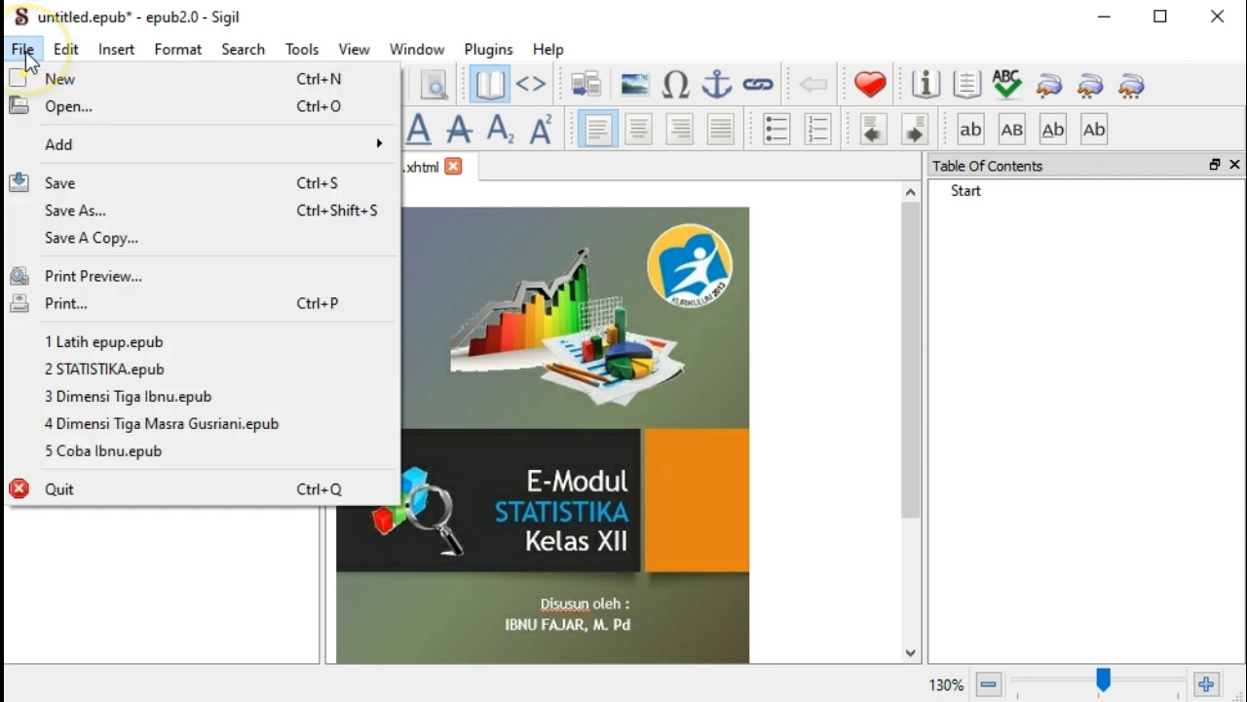
- Add a blank HTML file to the book and rename it Materi.xhtml
{"action": "mouse_move", "coordinate": [73, 146]}
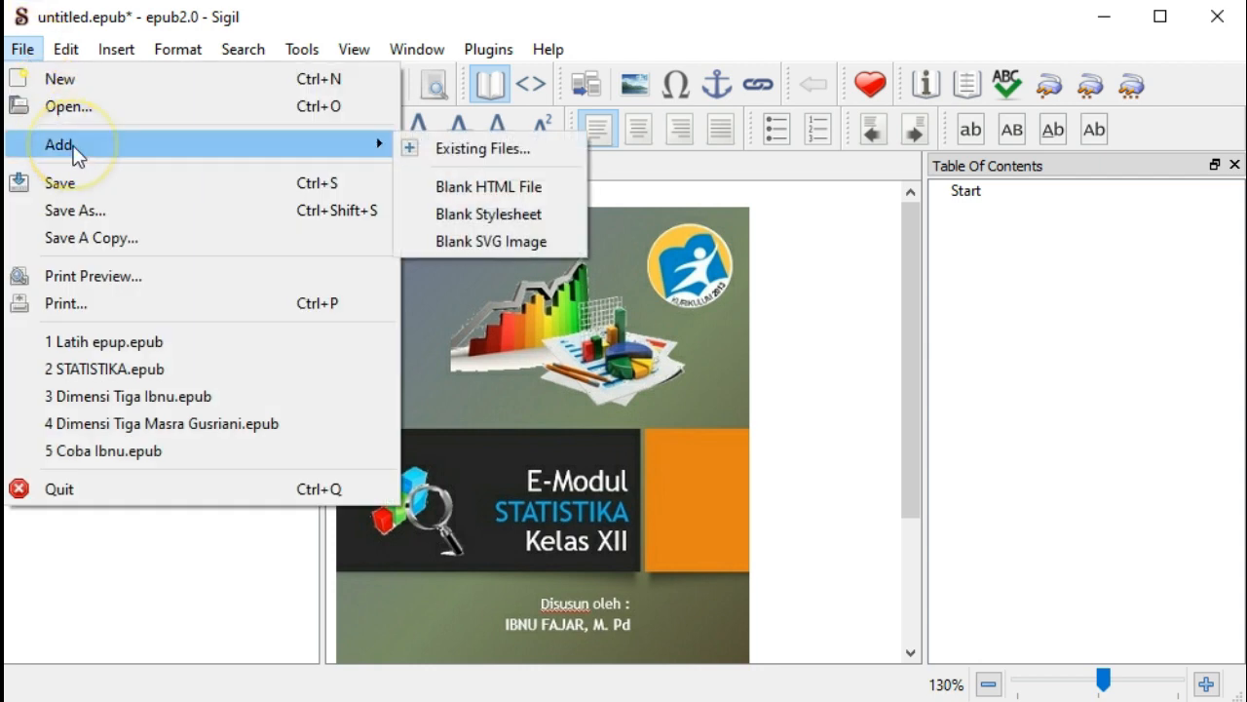
{"action": "left_click", "coordinate": [513, 200]}
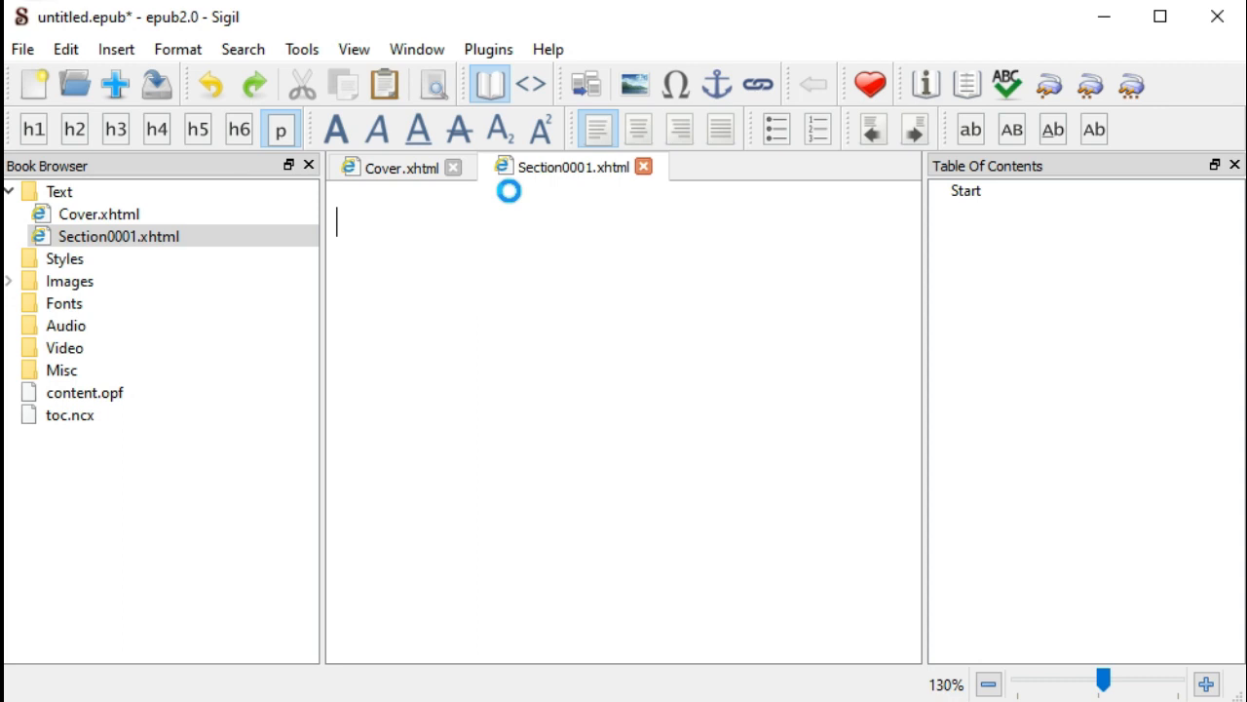
{"action": "left_click", "coordinate": [113, 242]}
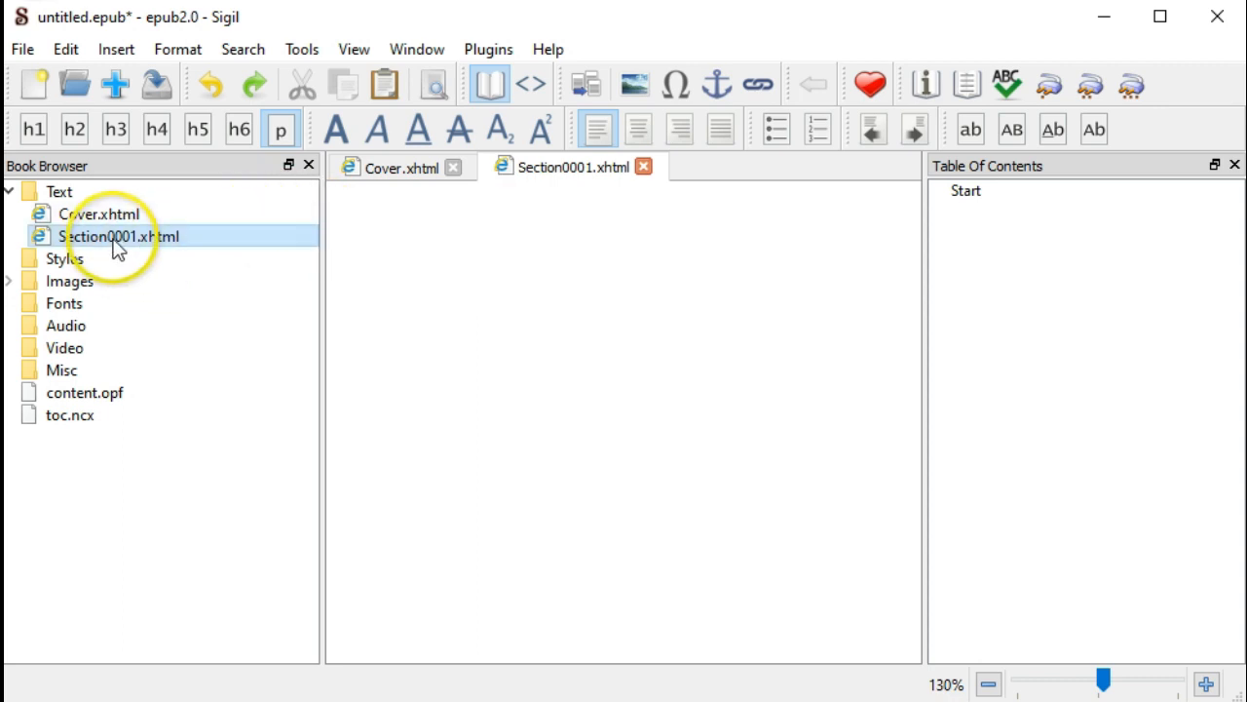
{"action": "right_click", "coordinate": [115, 248]}
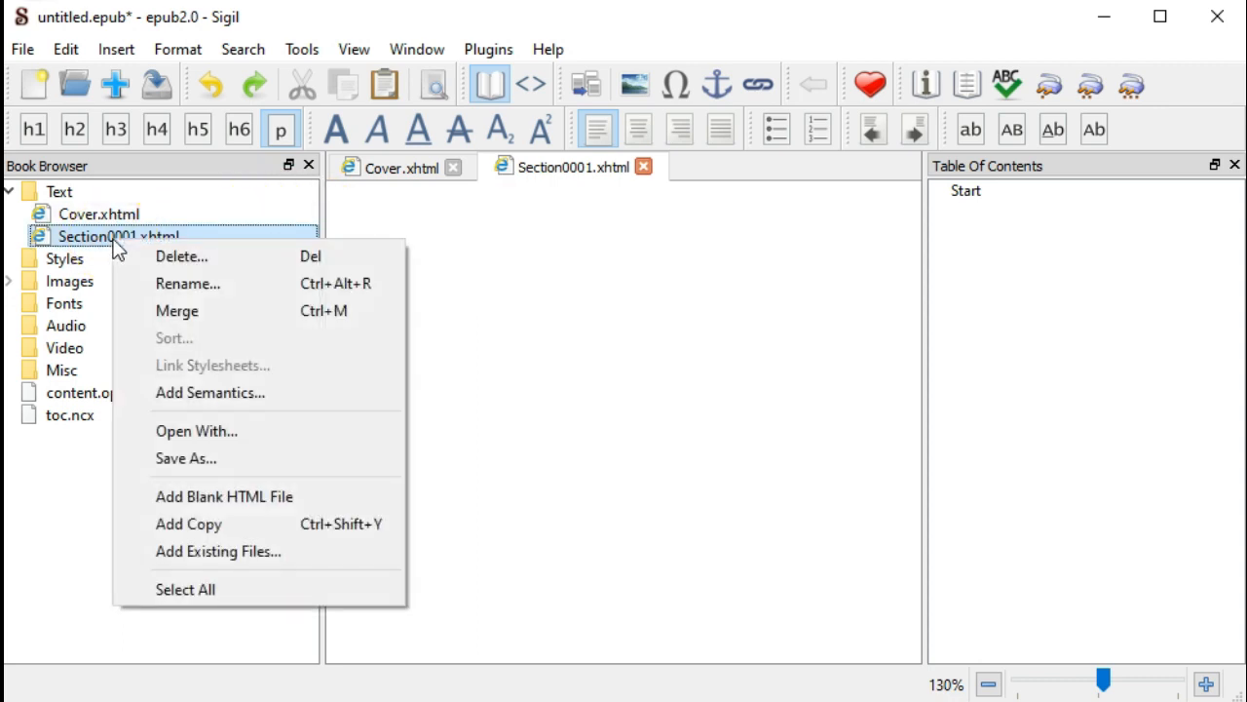
{"action": "left_click", "coordinate": [204, 281]}
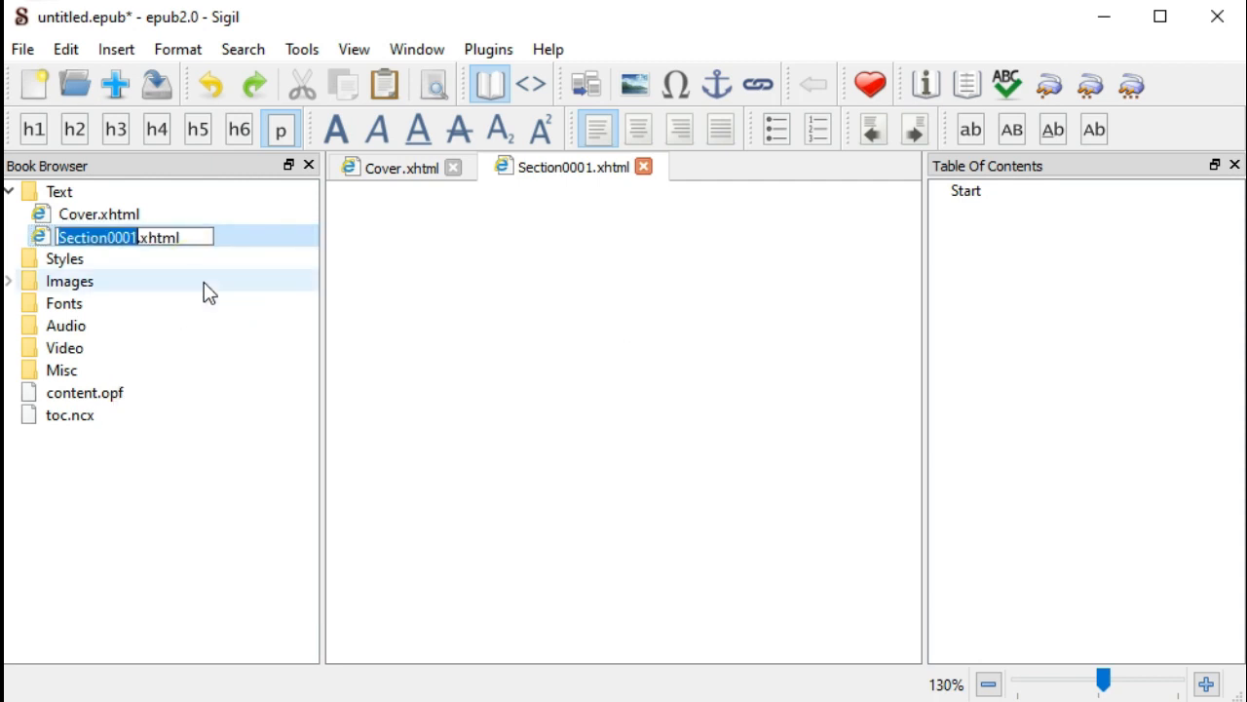
{"action": "type", "text": "Materi"}
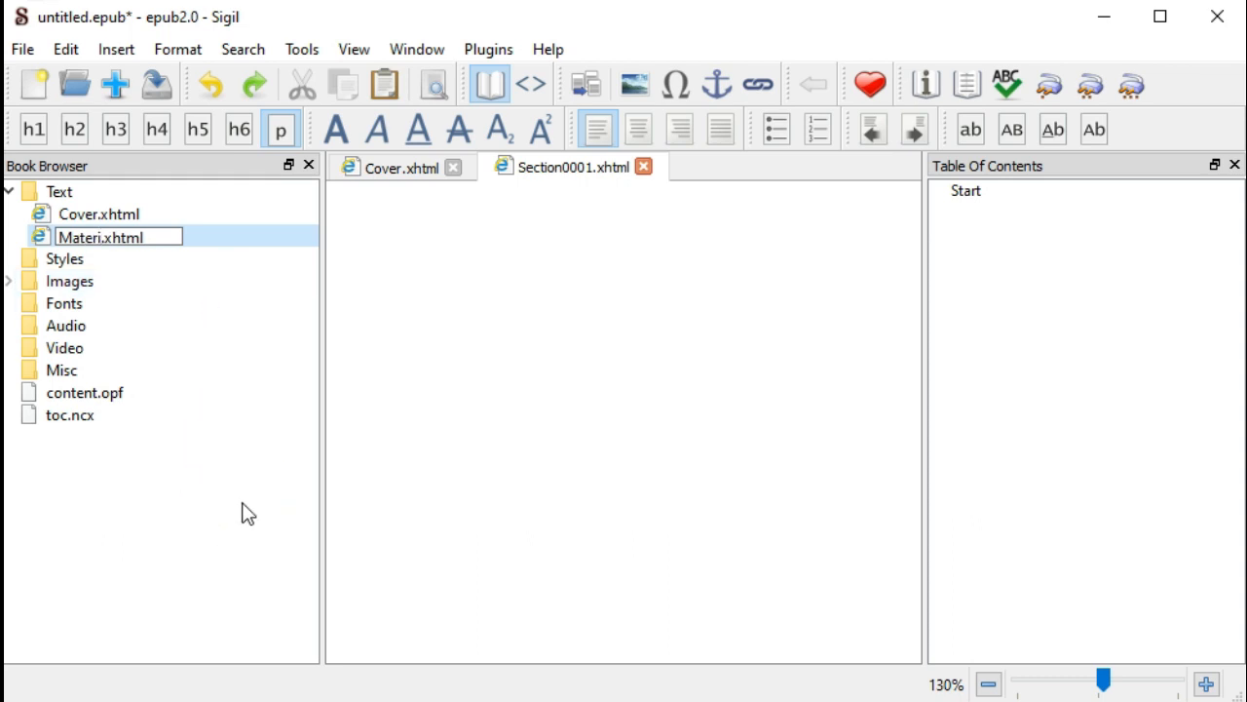
{"action": "key", "text": "Return"}
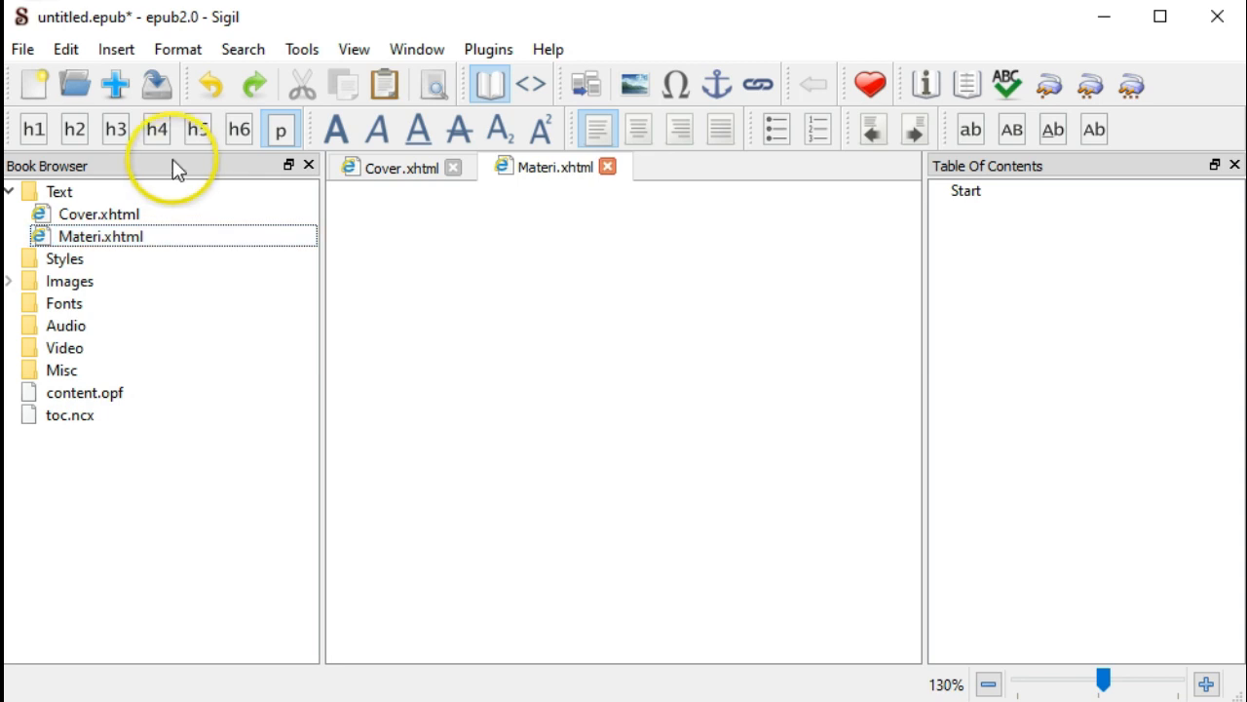
- Add another blank HTML file after Materi.xhtml and rename it Latihan.xhtml
{"action": "left_click", "coordinate": [23, 50]}
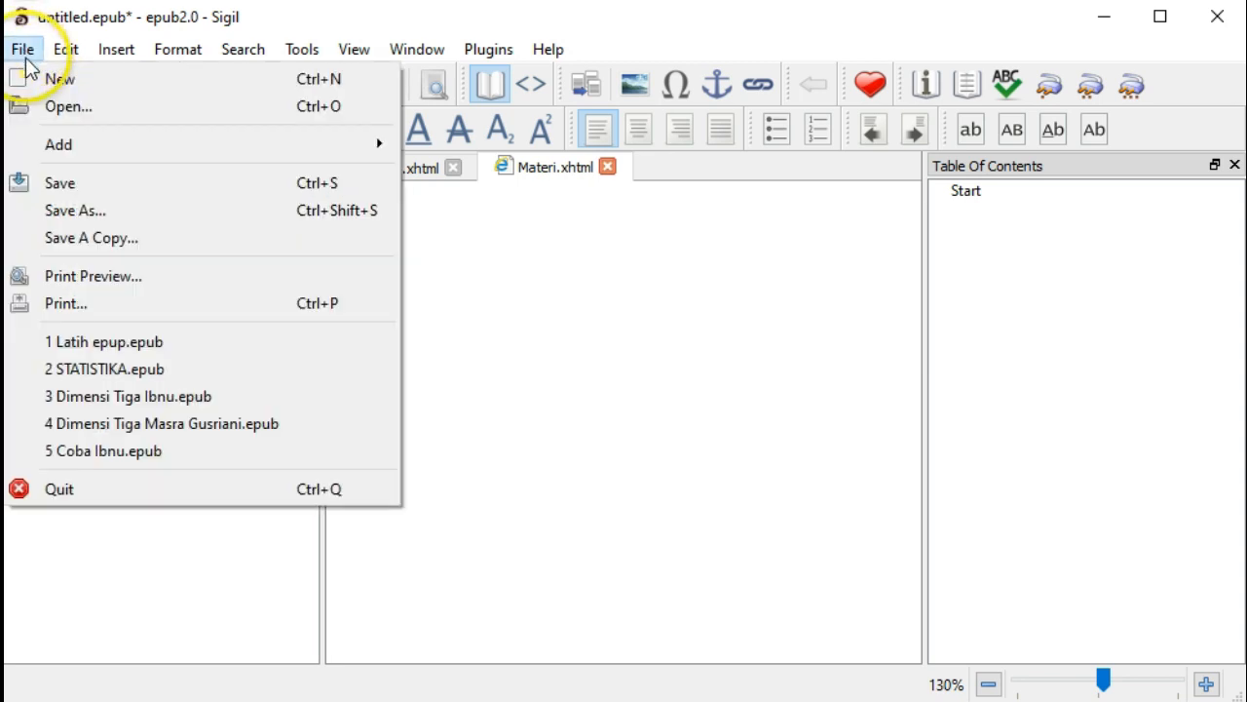
{"action": "left_click", "coordinate": [487, 186]}
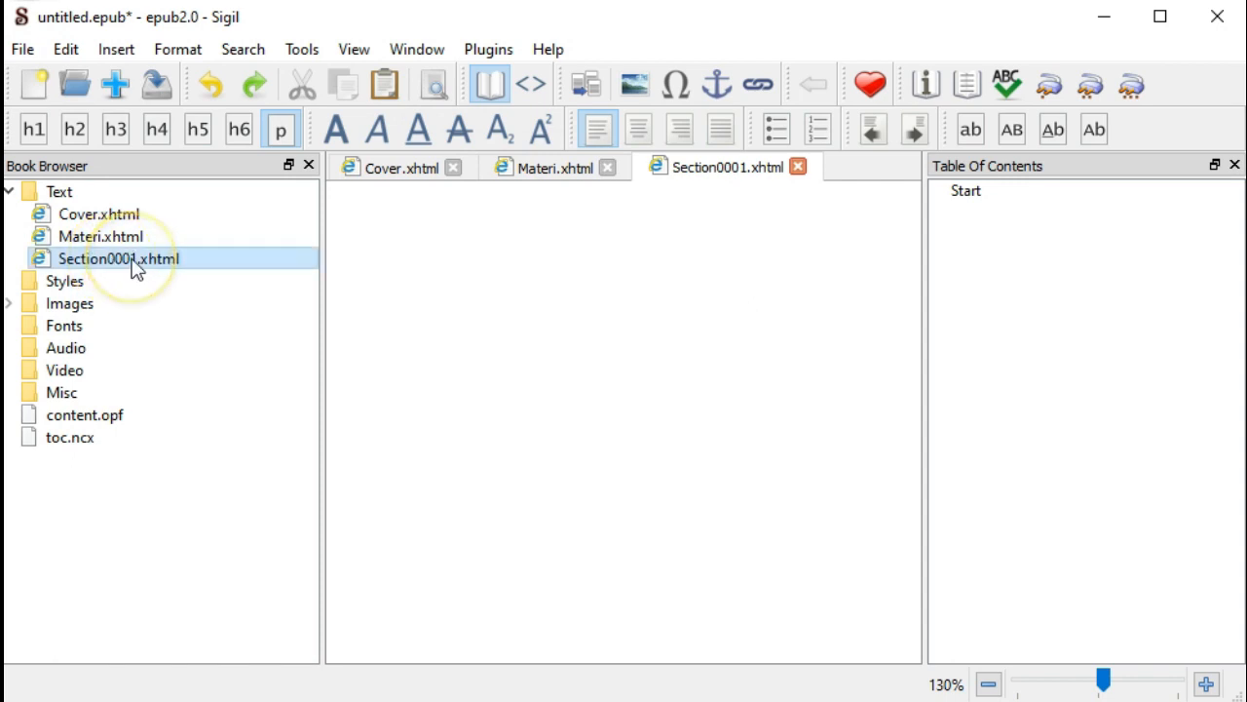
{"action": "left_click", "coordinate": [115, 269]}
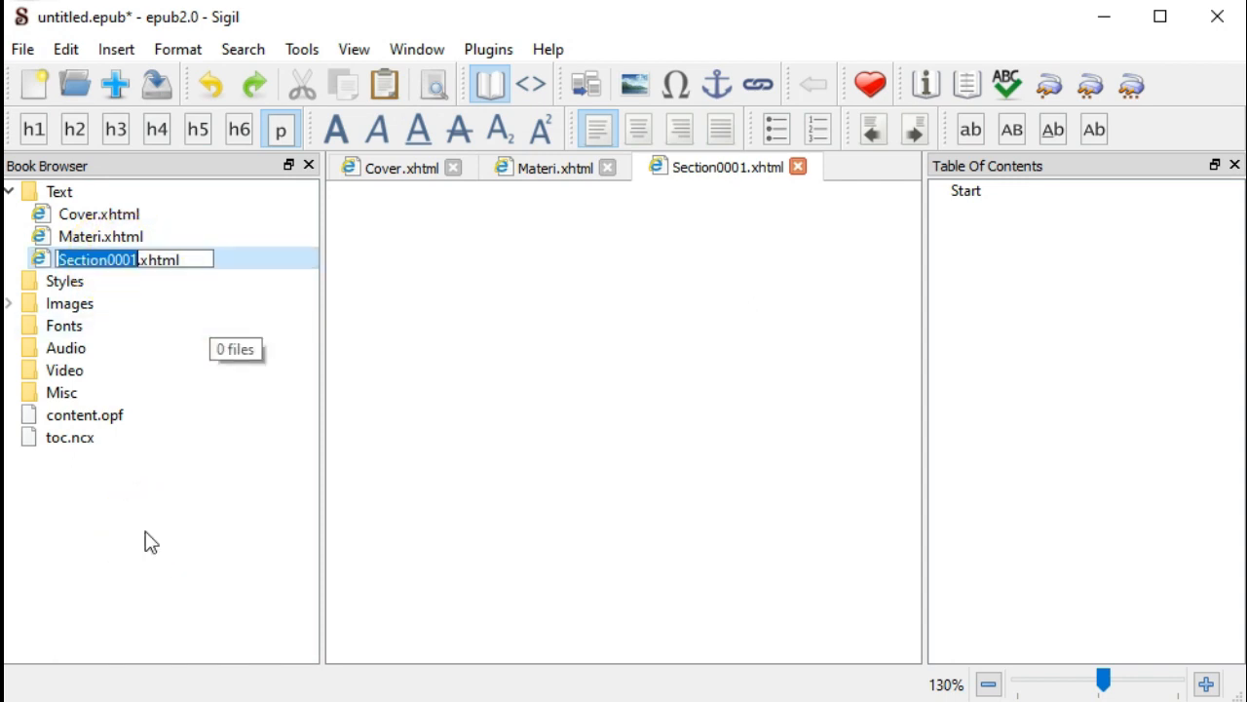
{"action": "type", "text": "Latihan"}
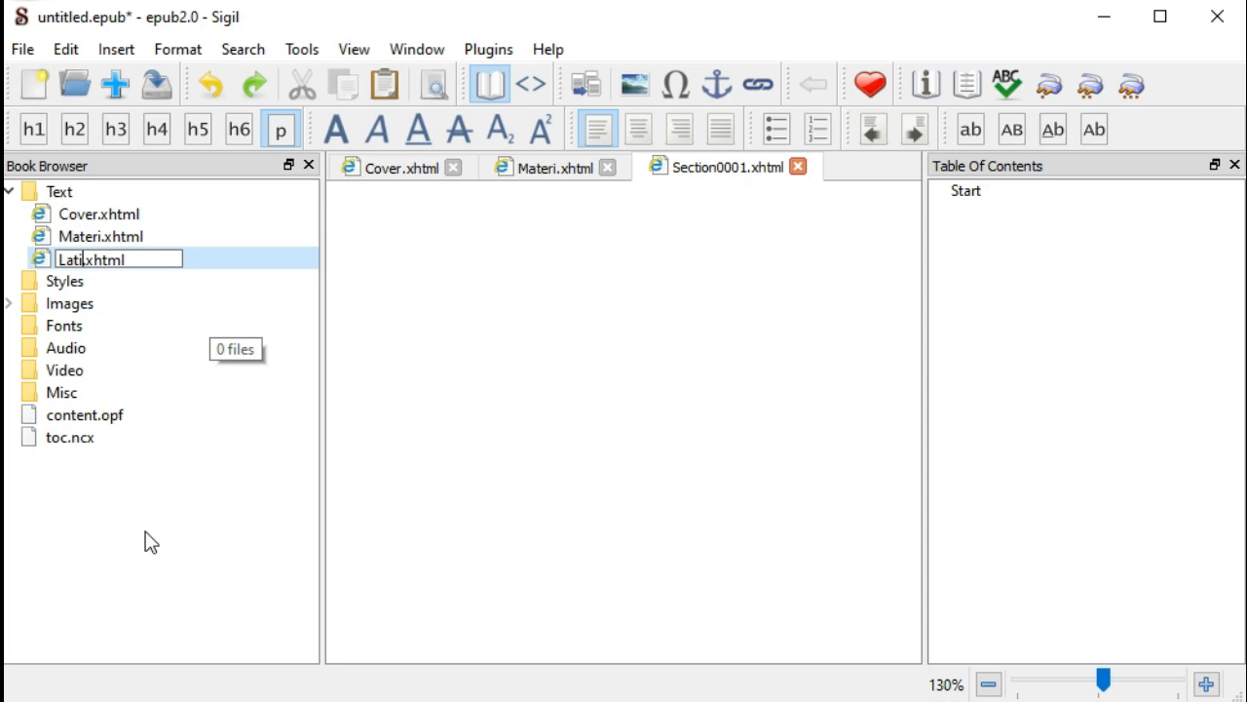
{"action": "left_click", "coordinate": [173, 604]}
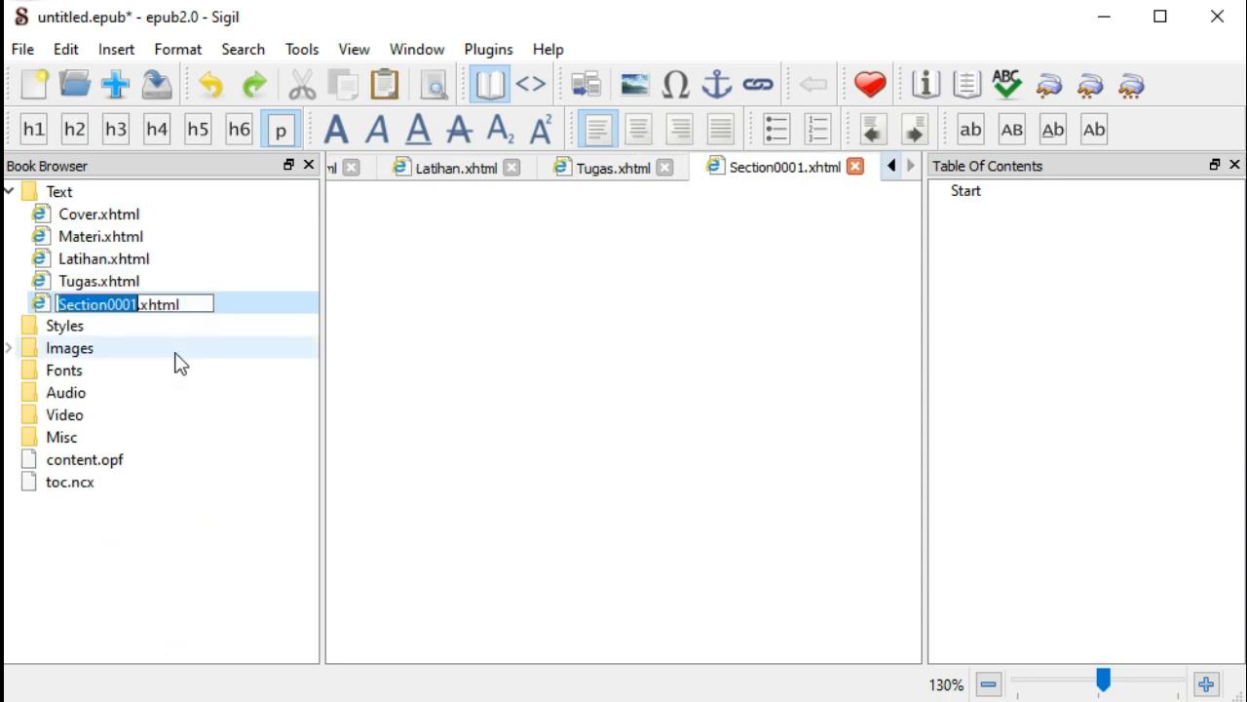
- Rename the new section file below Tugas.xhtml as Daftar Pustaka.xhtml
{"action": "type", "text": "Daftar Pustaka"}
{"action": "left_click", "coordinate": [165, 593]}
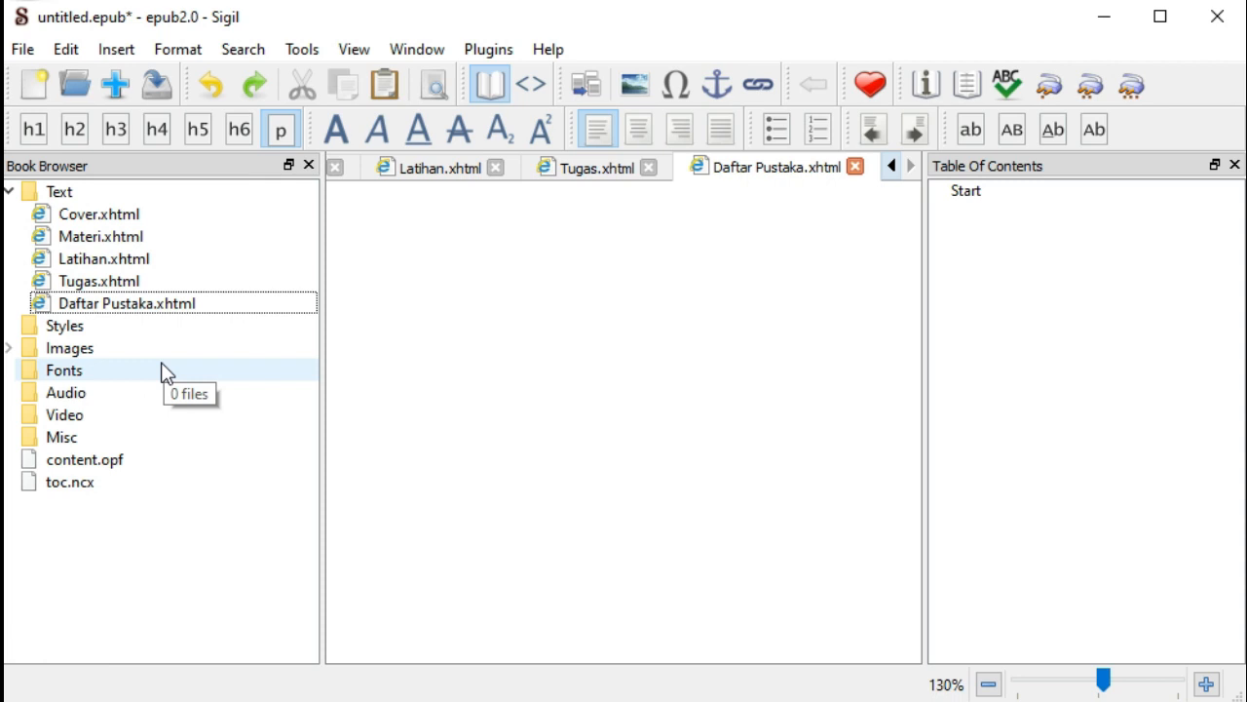
- Close the open Daftar Pustaka, Tugas and Latihan files and place the cursor in the empty Materi page
{"action": "left_click", "coordinate": [856, 168]}
{"action": "left_click", "coordinate": [855, 169]}
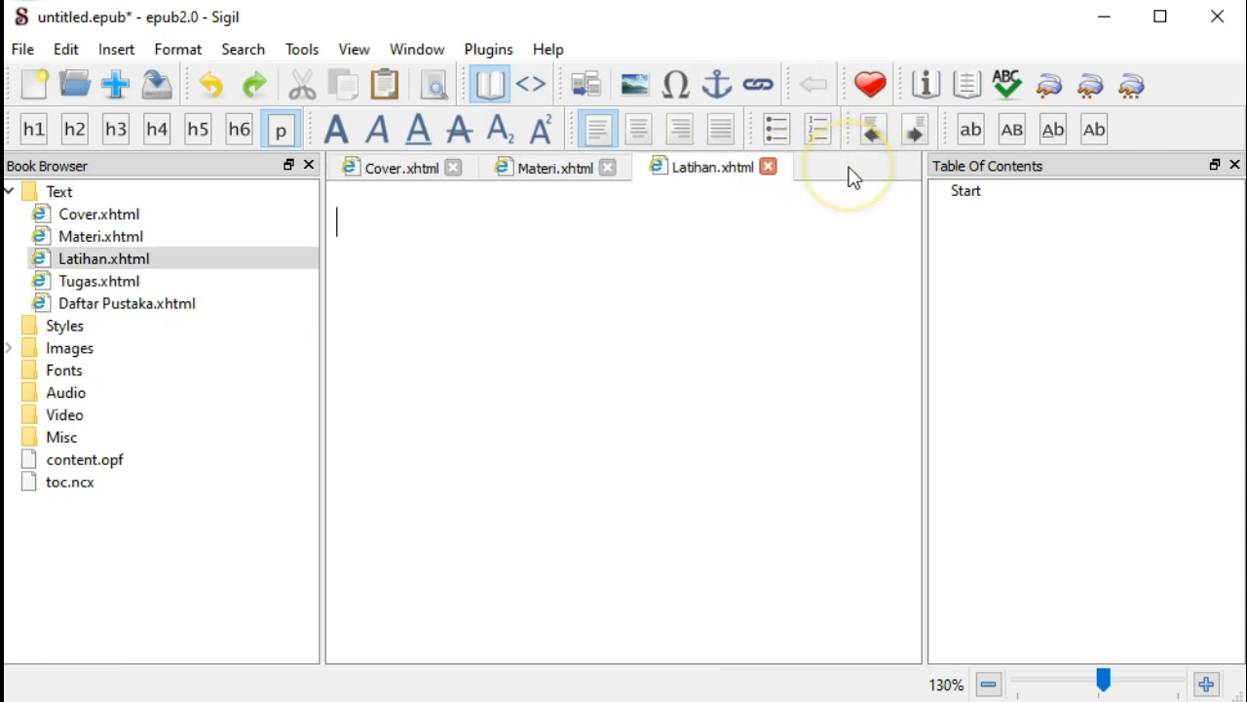
{"action": "left_click", "coordinate": [768, 168]}
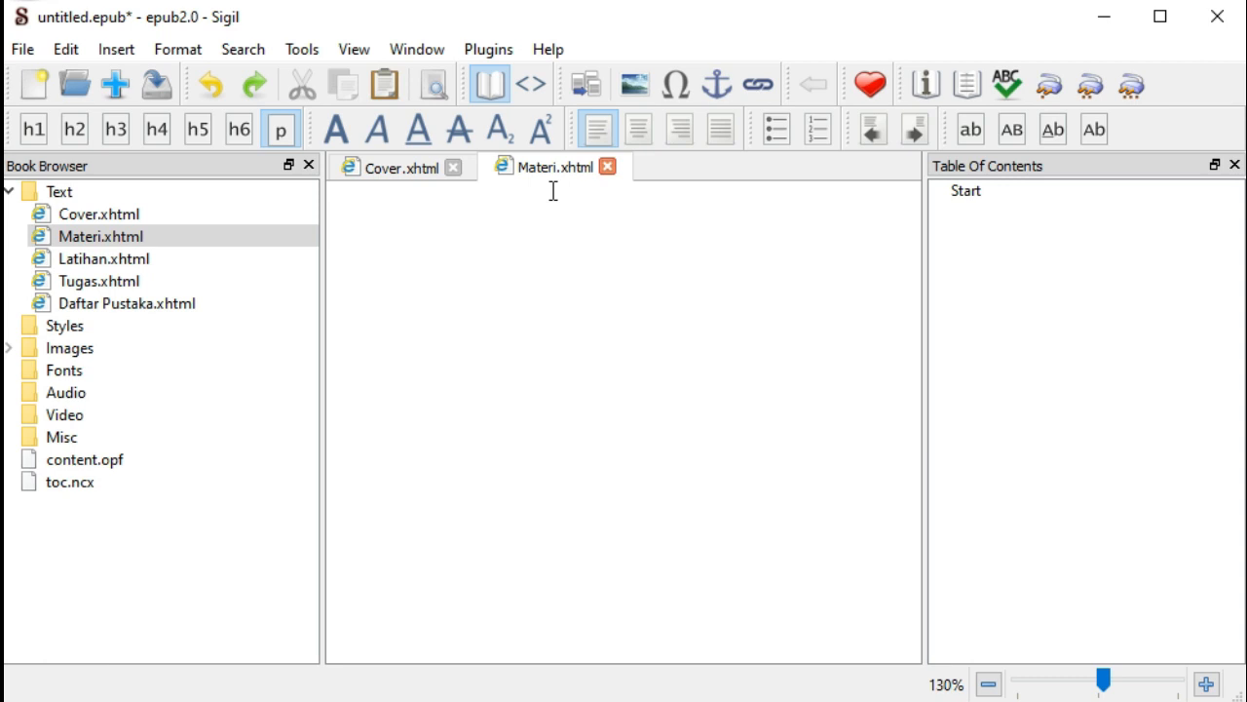
{"action": "left_click", "coordinate": [591, 419]}
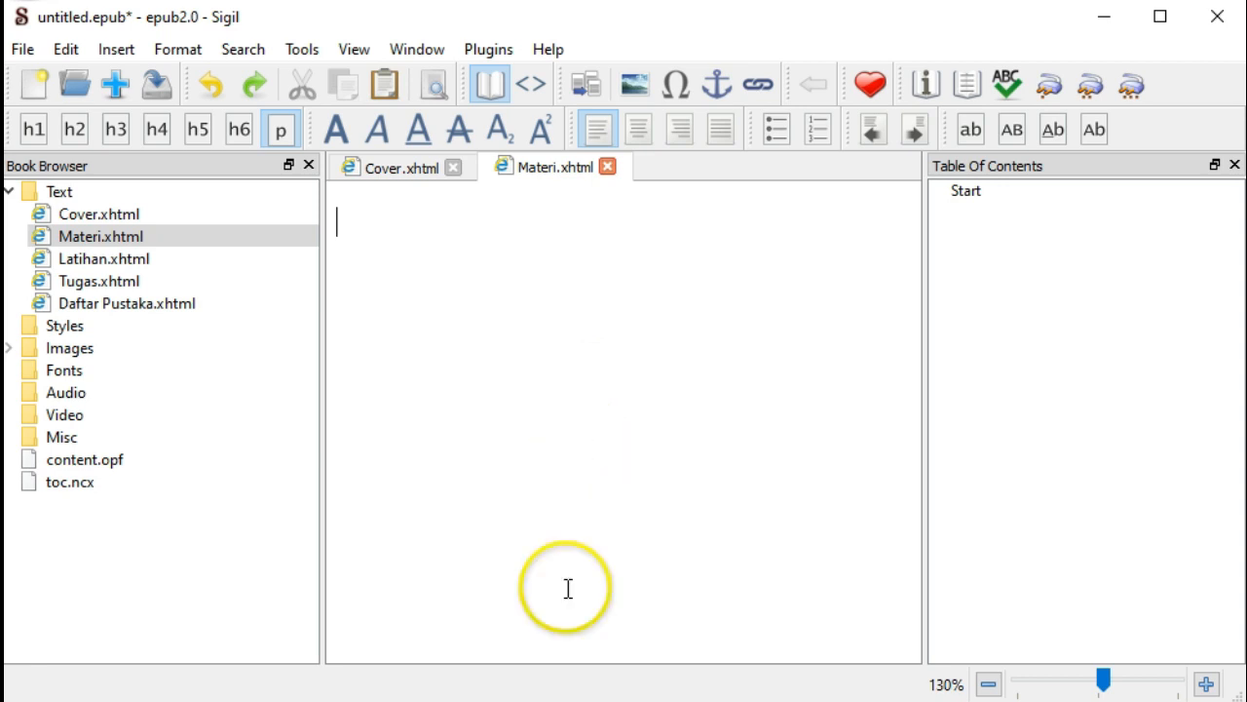
- Switch to File Explorer and open the Word document Materi Statistika from the Bahan emodul folder
{"action": "left_click", "coordinate": [465, 699]}
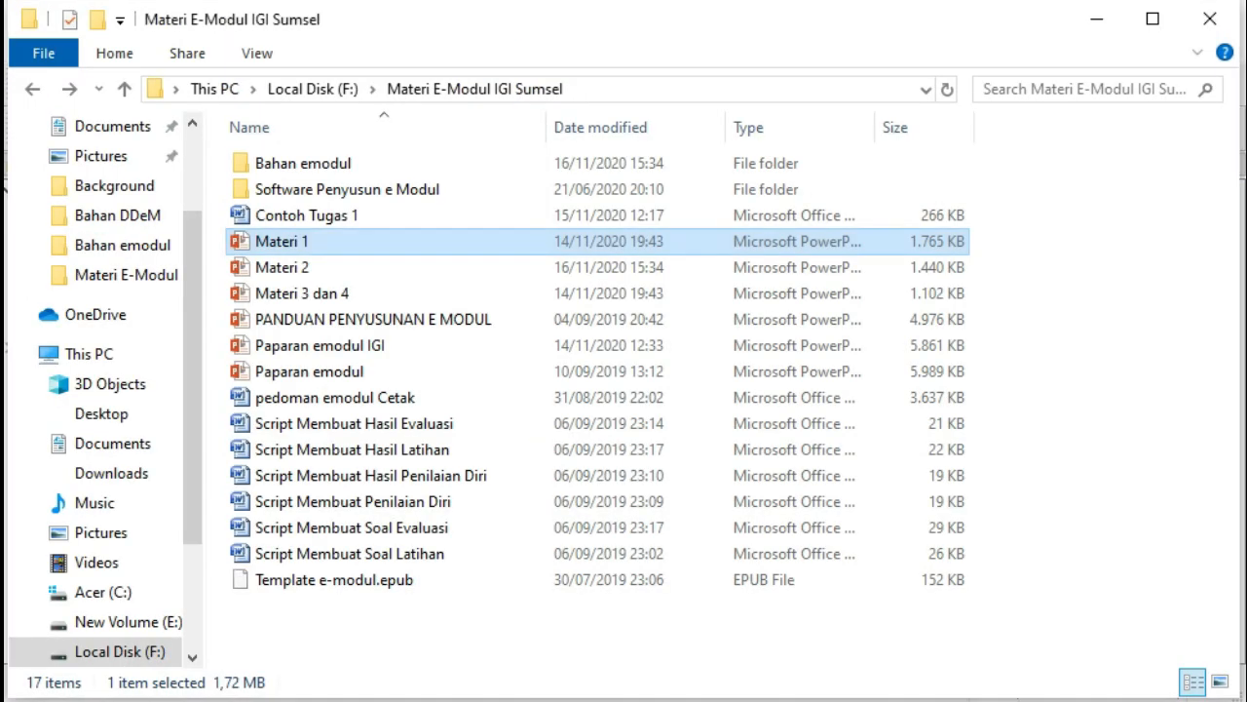
{"action": "double_click", "coordinate": [321, 163]}
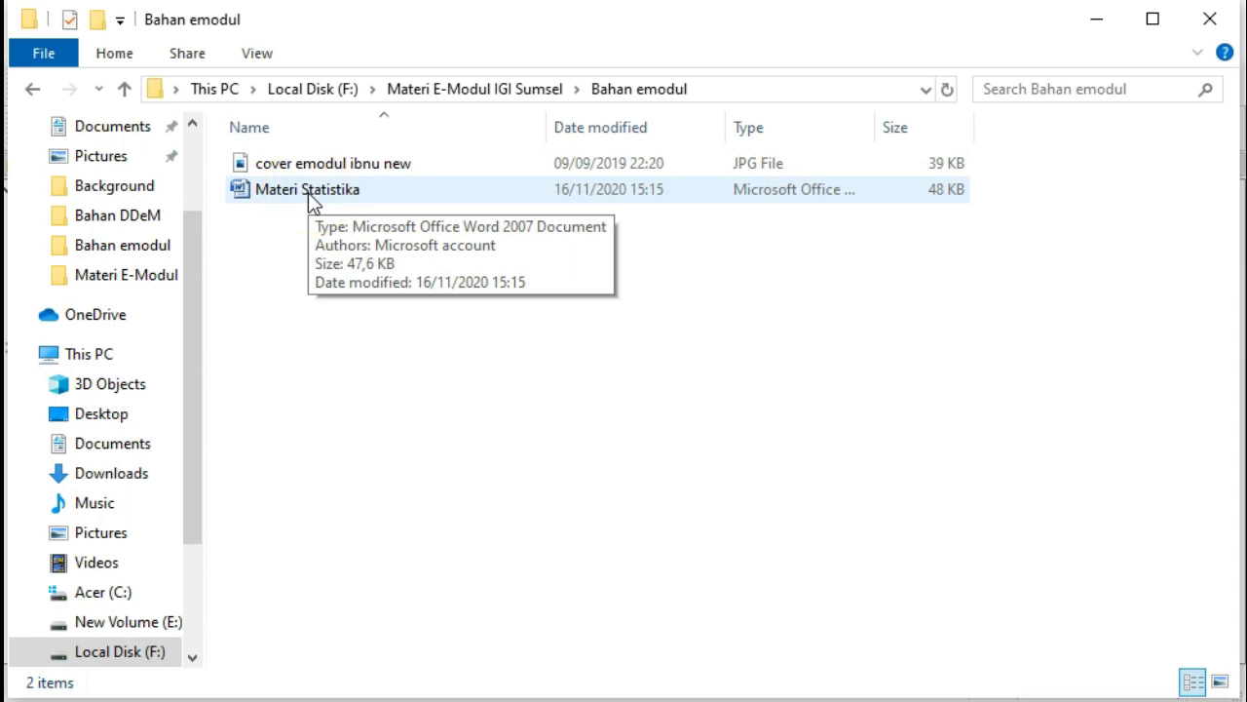
{"action": "left_click", "coordinate": [308, 192]}
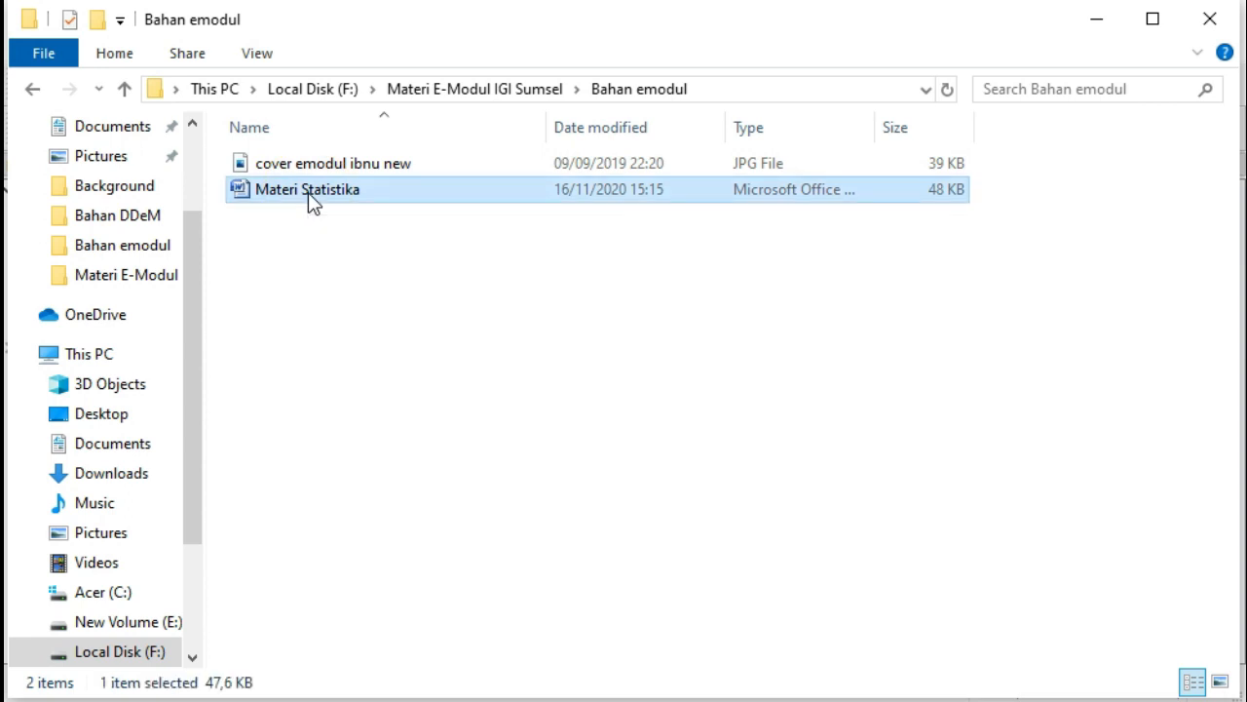
{"action": "left_click", "coordinate": [1052, 358]}
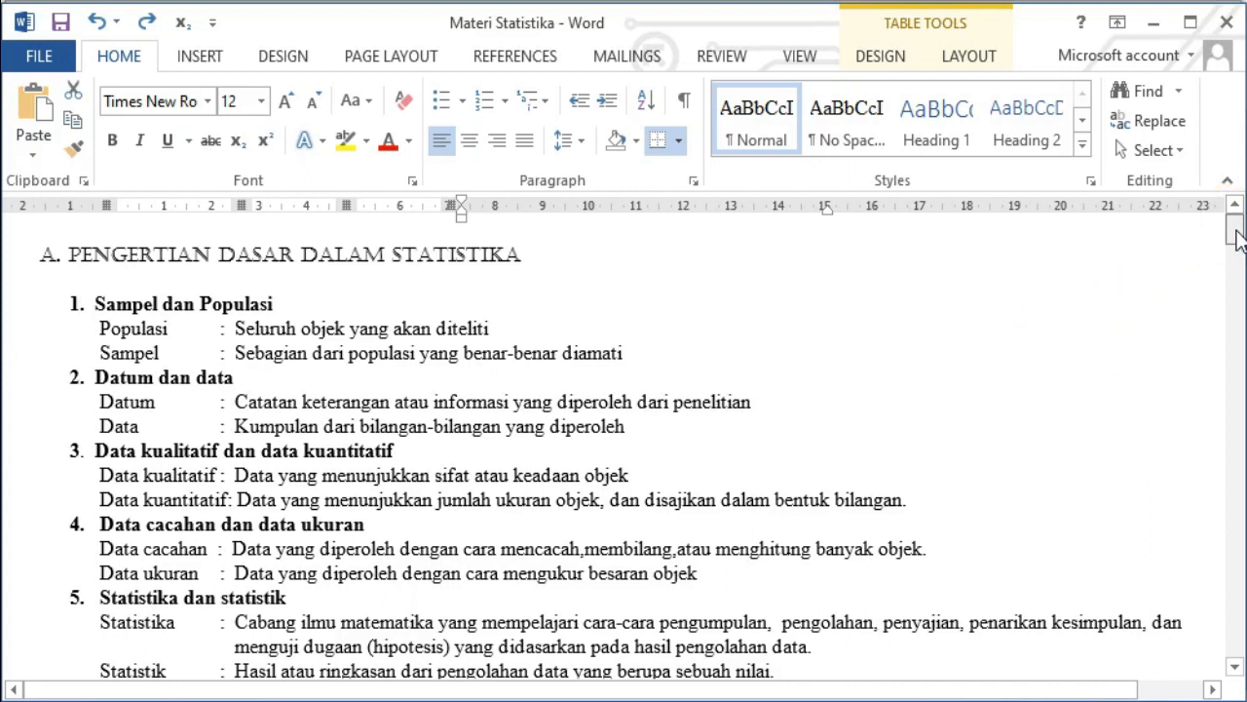
- Set the preferred width of the table under "Tabel distribusi frekuensi tunggal" to 100 percent
{"action": "mouse_move", "coordinate": [1238, 240]}
{"action": "left_mouse_down"}
{"action": "mouse_move", "coordinate": [1238, 282]}
{"action": "mouse_move", "coordinate": [1238, 256]}
{"action": "left_mouse_up"}
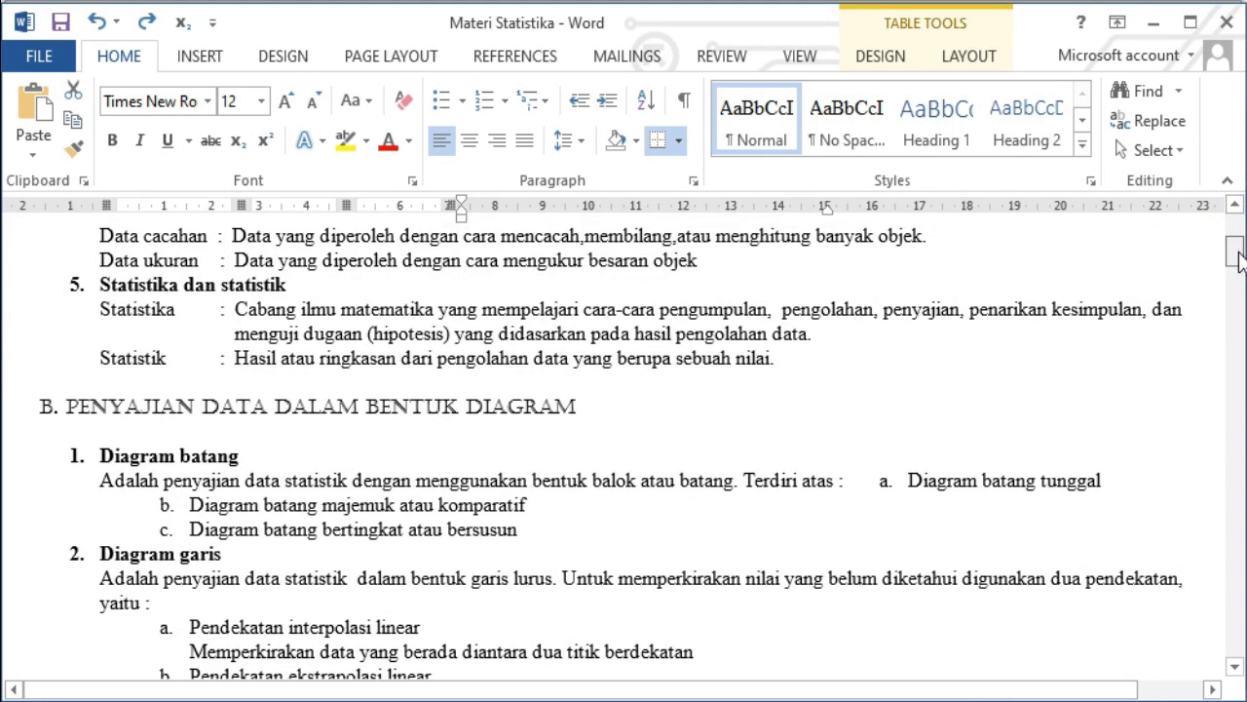
{"action": "left_click_drag", "start_coordinate": [1240, 260], "coordinate": [1240, 259]}
{"action": "left_click", "coordinate": [1238, 261]}
{"action": "left_click_drag", "start_coordinate": [1240, 258], "coordinate": [1239, 300]}
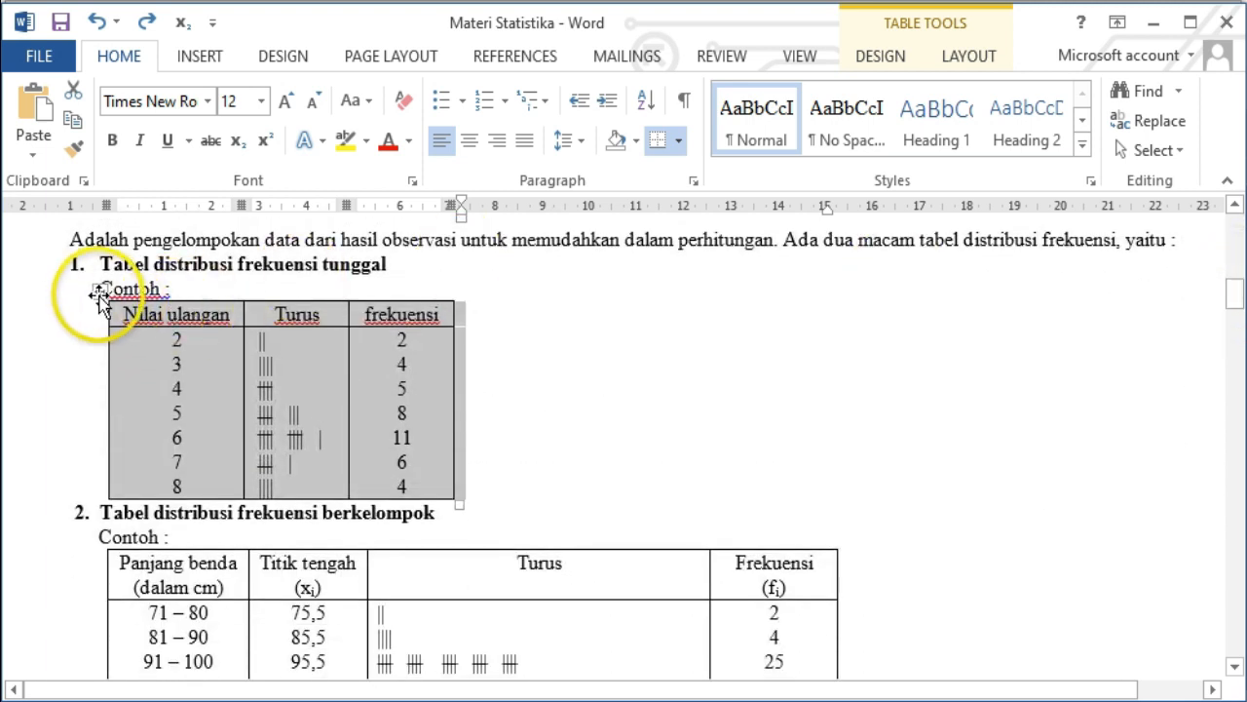
{"action": "scroll", "coordinate": [99, 292], "scroll_direction": "down", "scroll_amount": 2}
{"action": "right_click", "coordinate": [136, 275]}
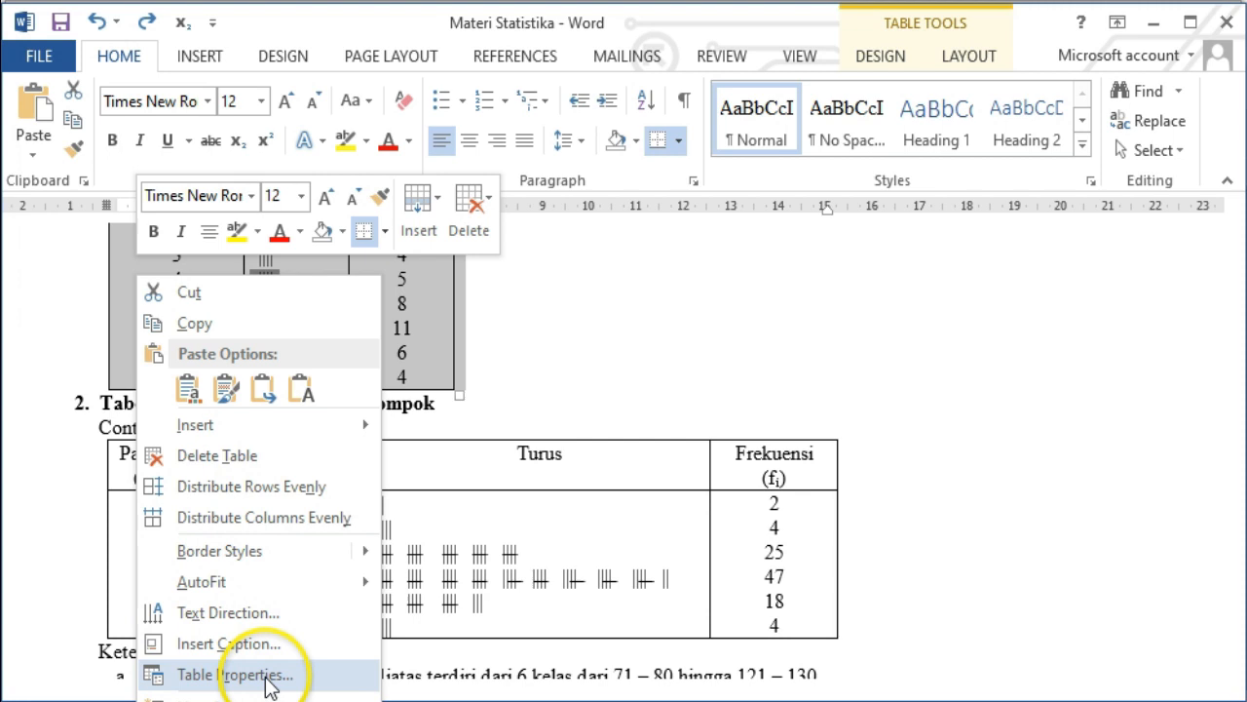
{"action": "left_click", "coordinate": [265, 674]}
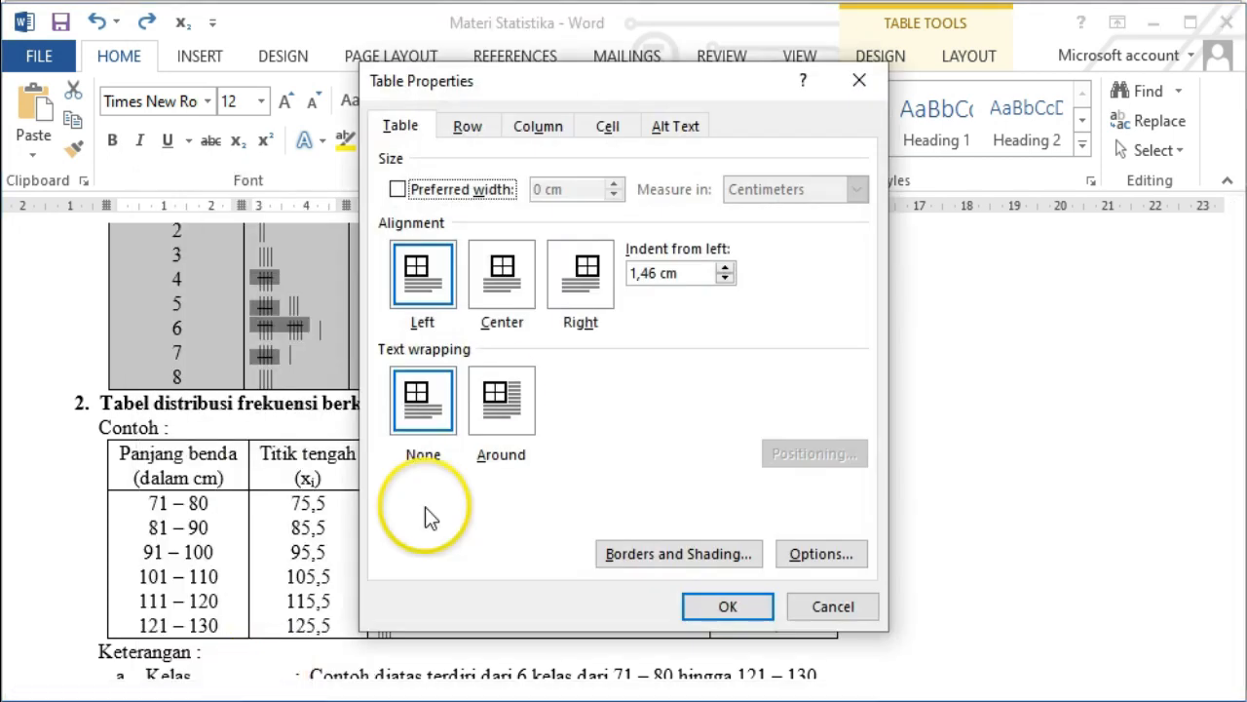
{"action": "left_click", "coordinate": [397, 191]}
{"action": "left_click", "coordinate": [856, 189]}
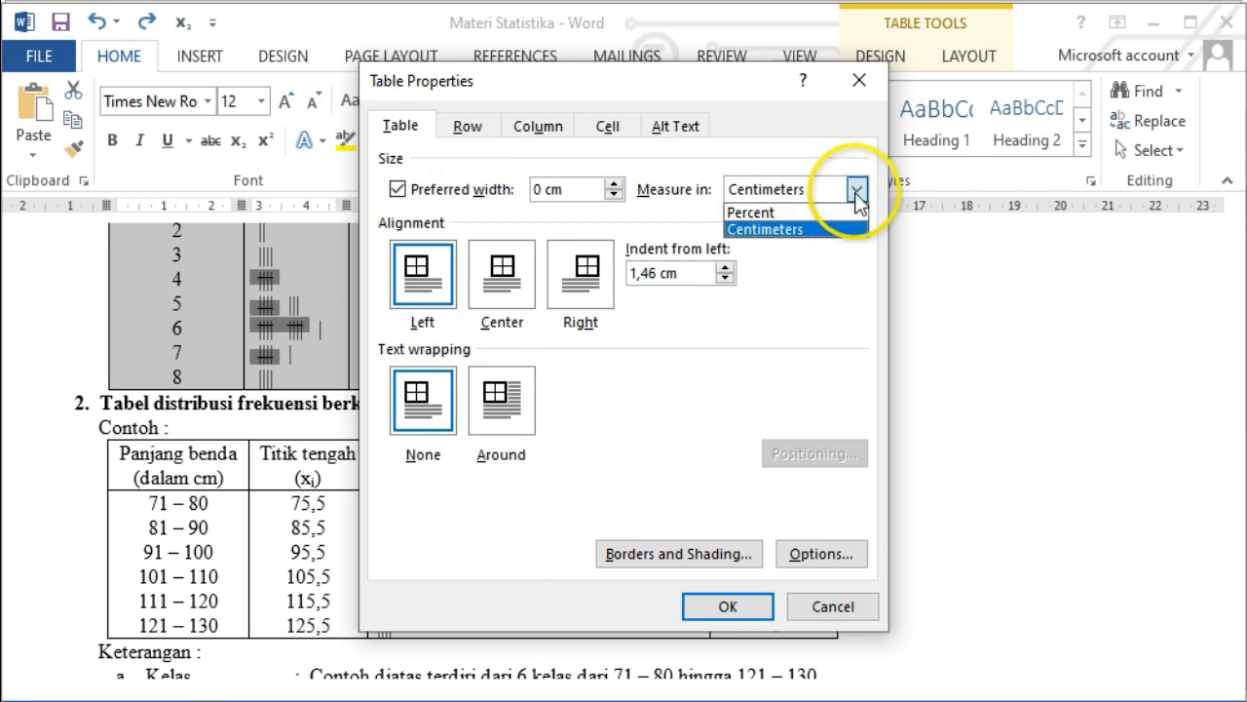
{"action": "left_click", "coordinate": [827, 213]}
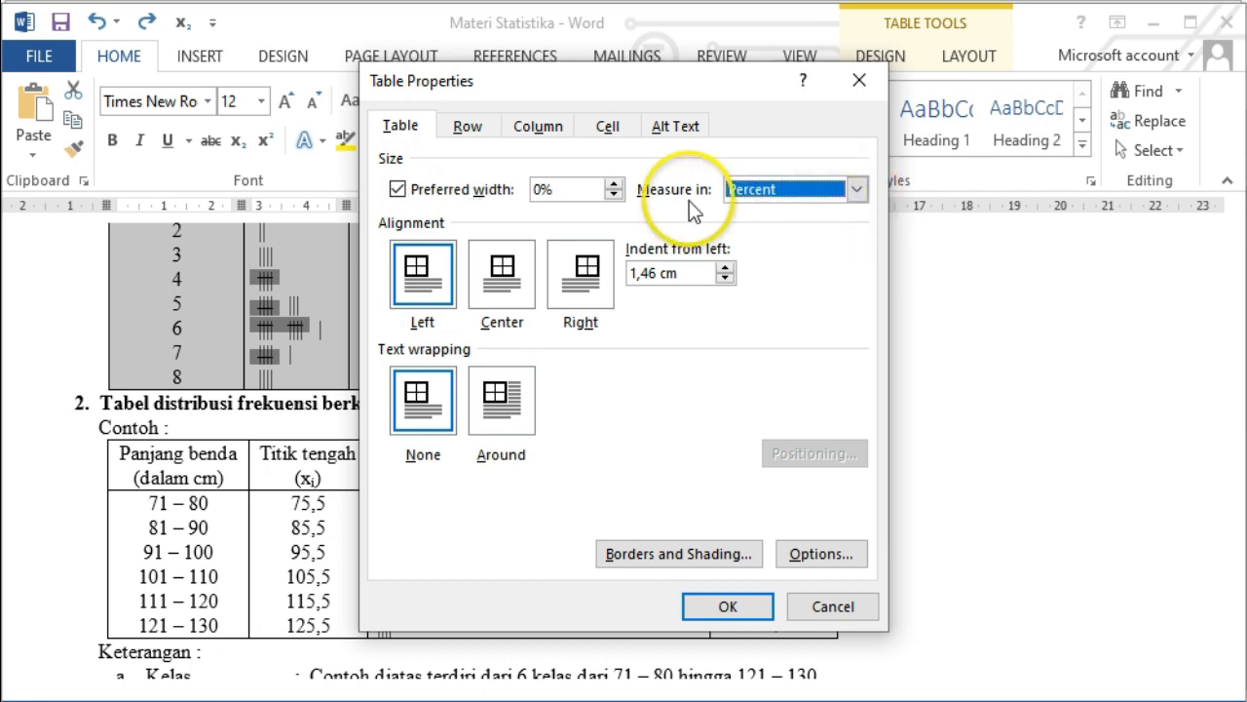
{"action": "left_click", "coordinate": [543, 187]}
{"action": "key", "text": "BackSpace"}
{"action": "type", "text": "100"}
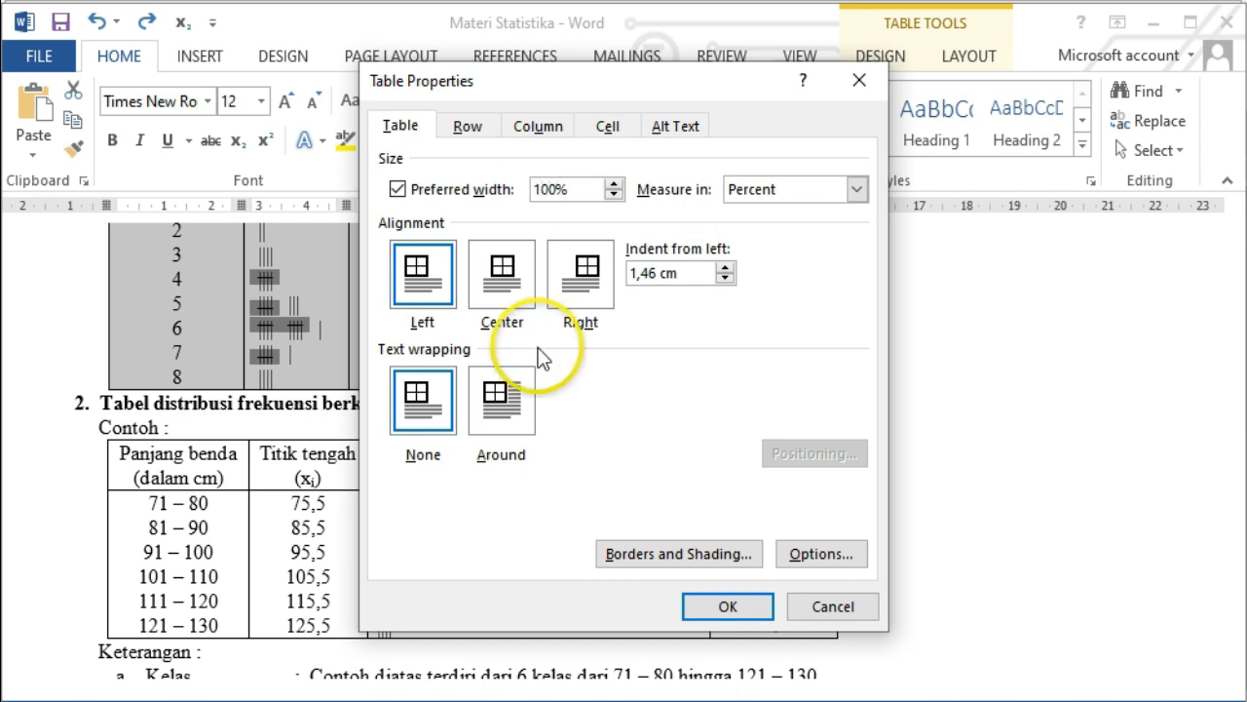
{"action": "left_click", "coordinate": [730, 605]}
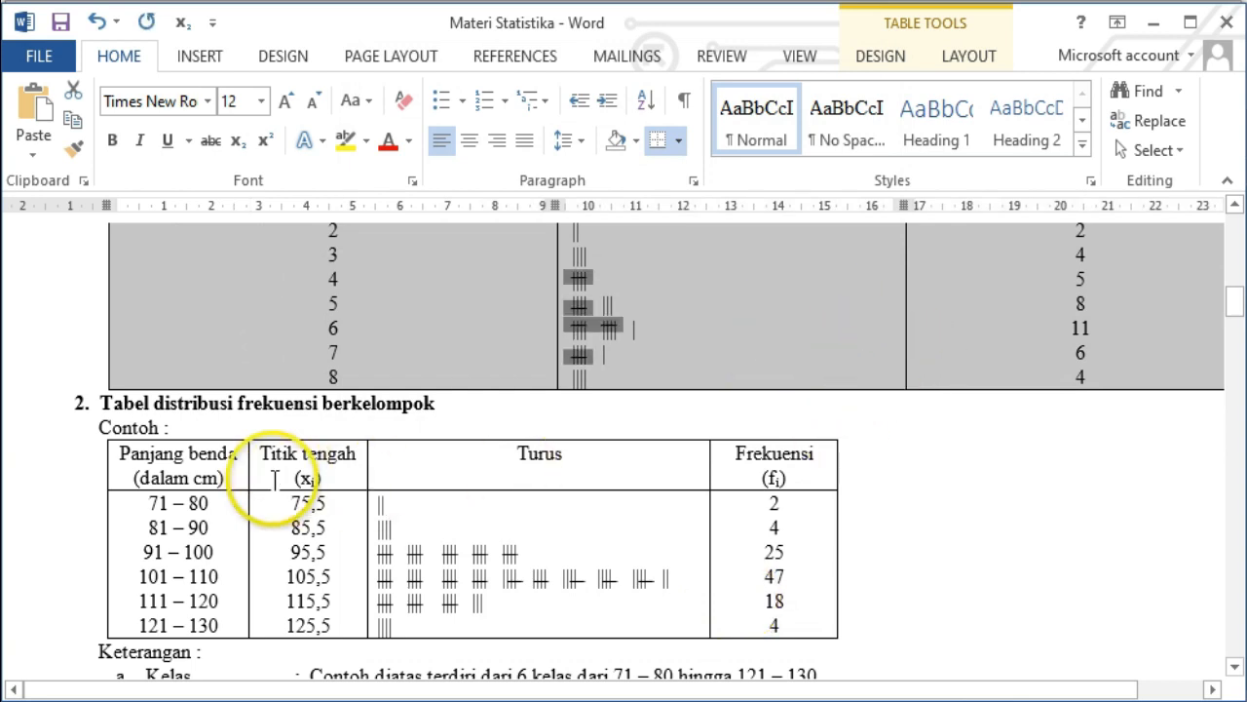
- Select the whole table under "Tabel distribusi frekuensi berkelompok"
{"action": "left_click", "coordinate": [117, 444]}
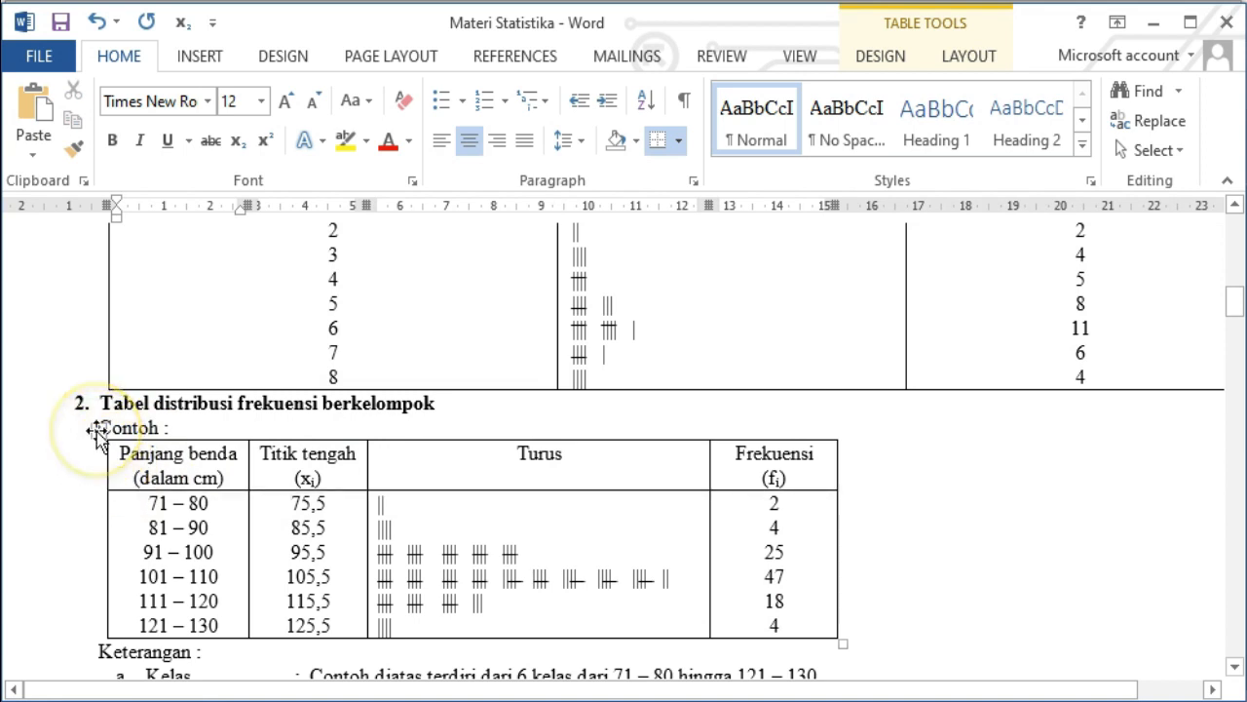
{"action": "left_click", "coordinate": [98, 430]}
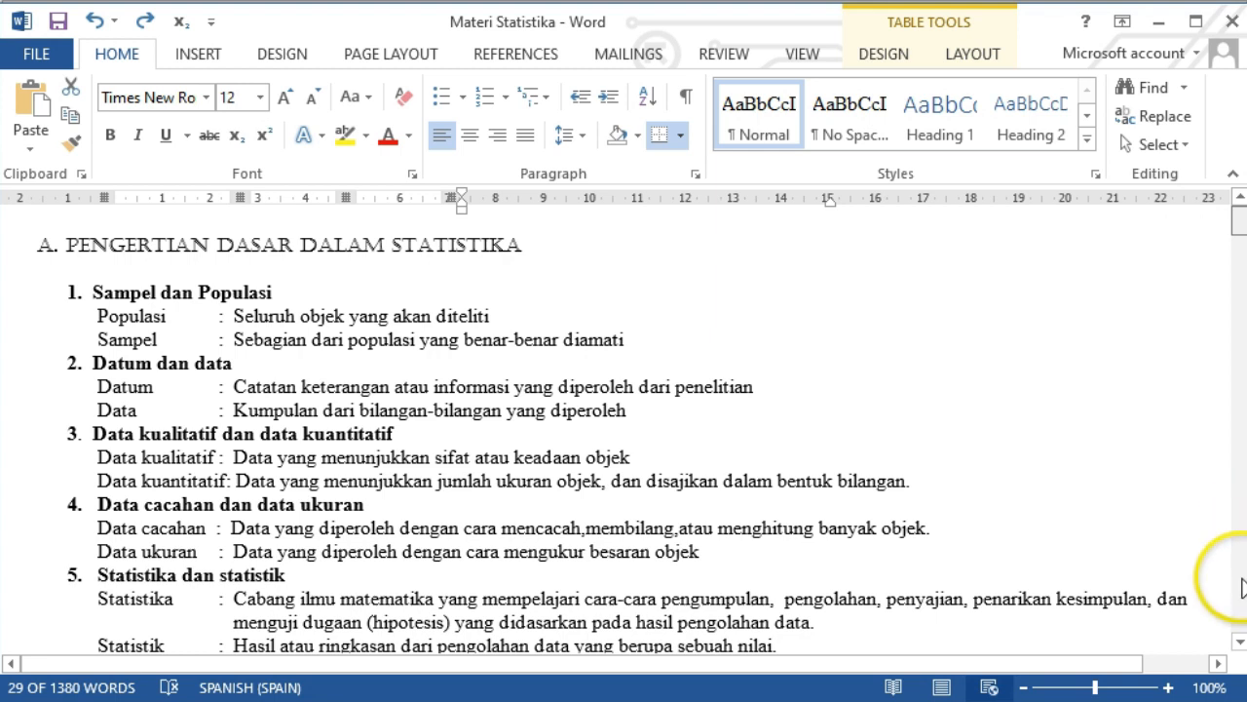
- Review the Materi Statistika document's sections on basic statistics terms, diagrams and frequency distribution tables
{"action": "left_click", "coordinate": [1240, 641]}
{"action": "left_click_drag", "start_coordinate": [1239, 244], "coordinate": [1240, 253]}
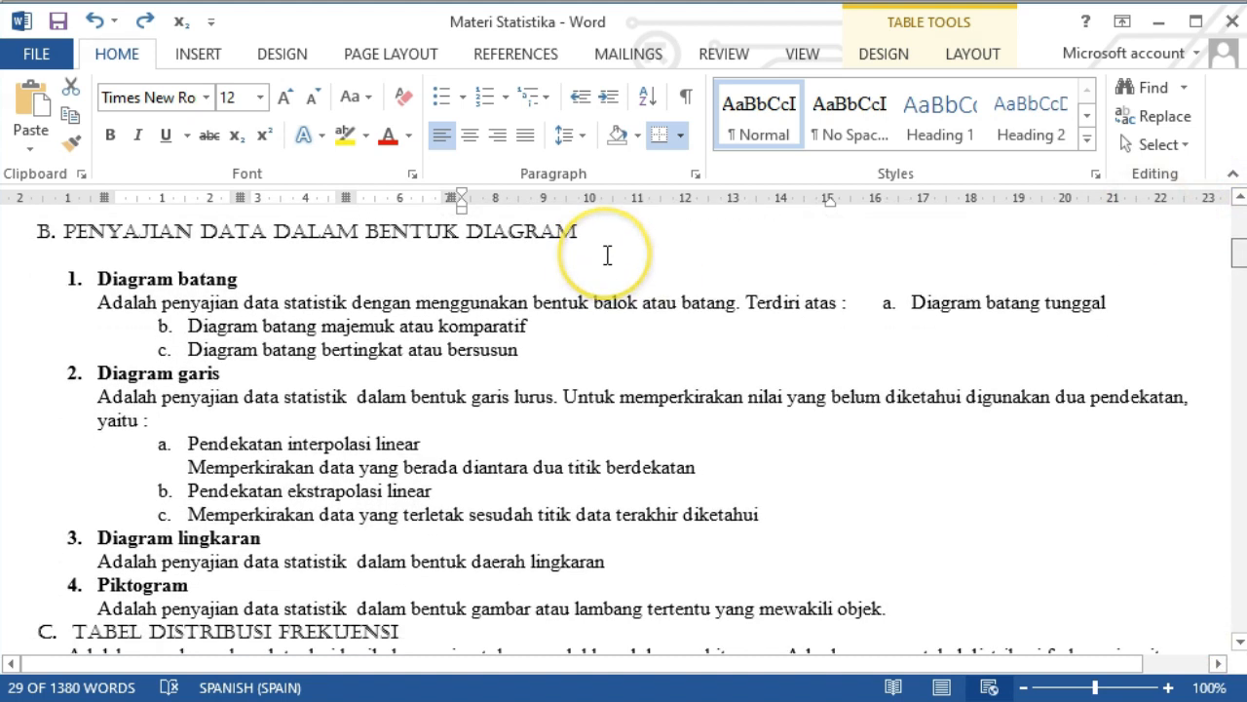
{"action": "scroll", "coordinate": [607, 255], "scroll_direction": "down", "scroll_amount": 3}
{"action": "scroll", "coordinate": [606, 255], "scroll_direction": "up", "scroll_amount": 5}
{"action": "left_click", "coordinate": [207, 60]}
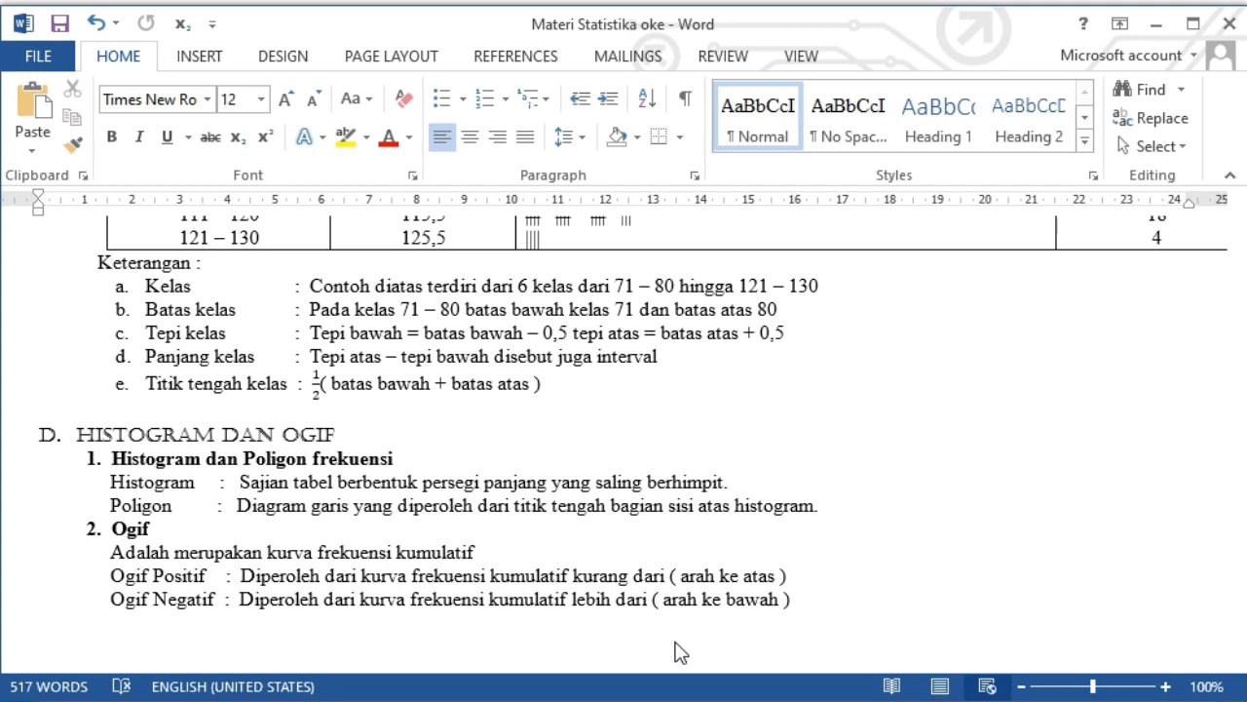
- Switch to Sigil and add the existing web page file Materi Statistika oke from the Bahan emodul folder to the book
{"action": "left_click", "coordinate": [588, 701]}
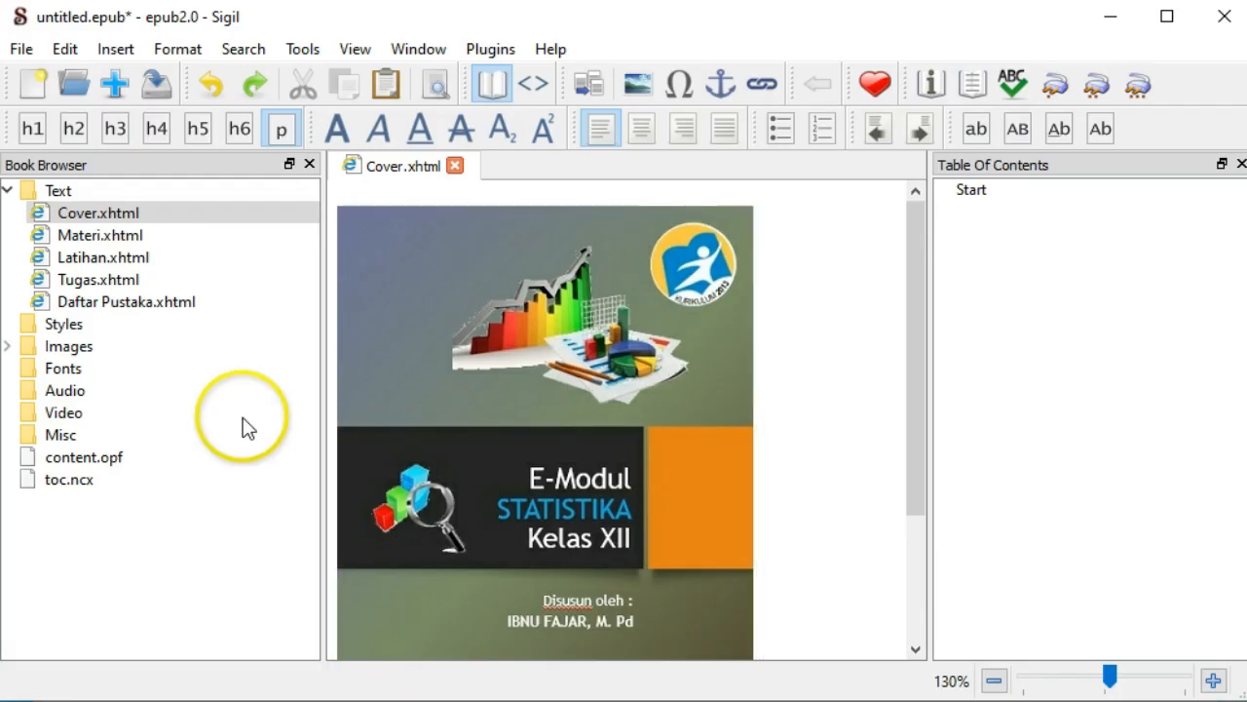
{"action": "left_click", "coordinate": [23, 51]}
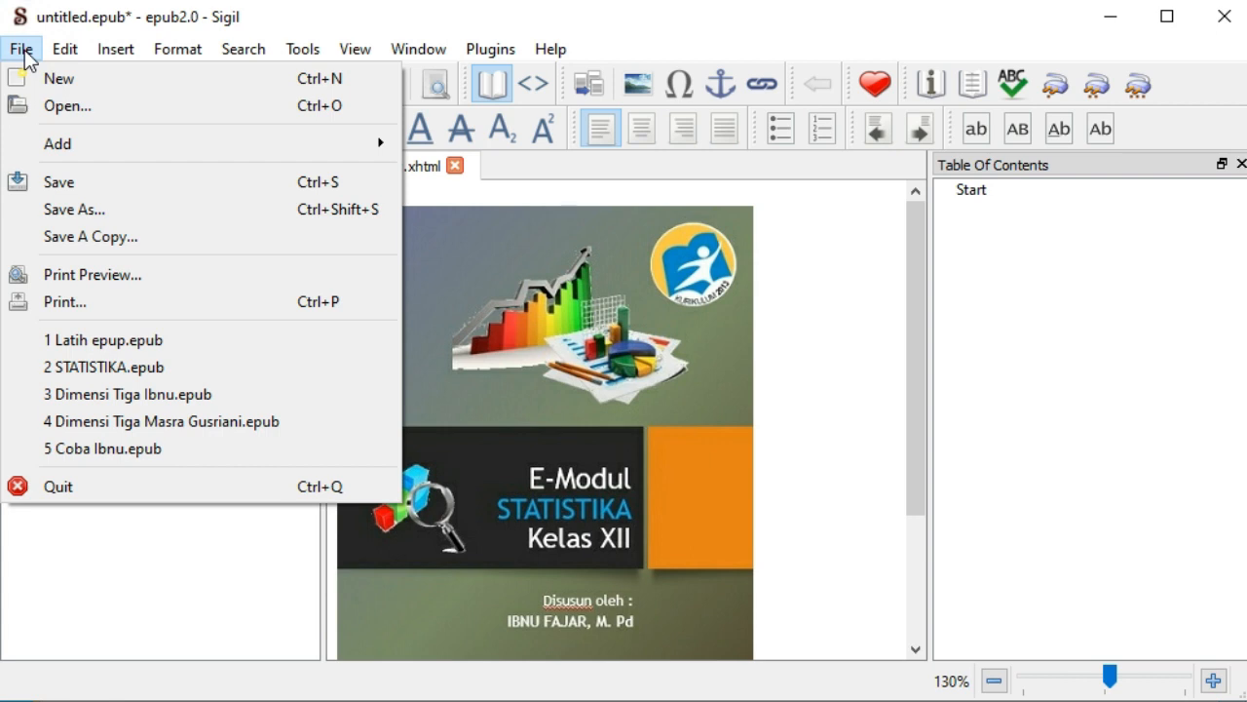
{"action": "mouse_move", "coordinate": [109, 148]}
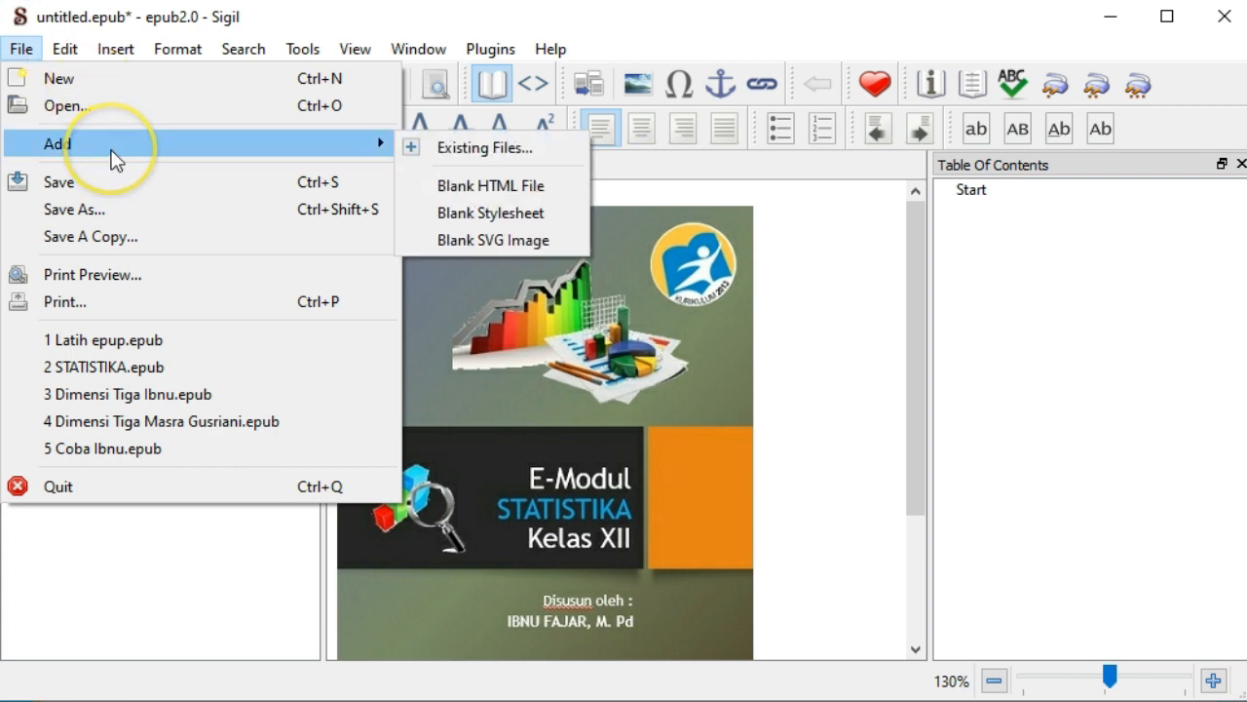
{"action": "left_click", "coordinate": [507, 148]}
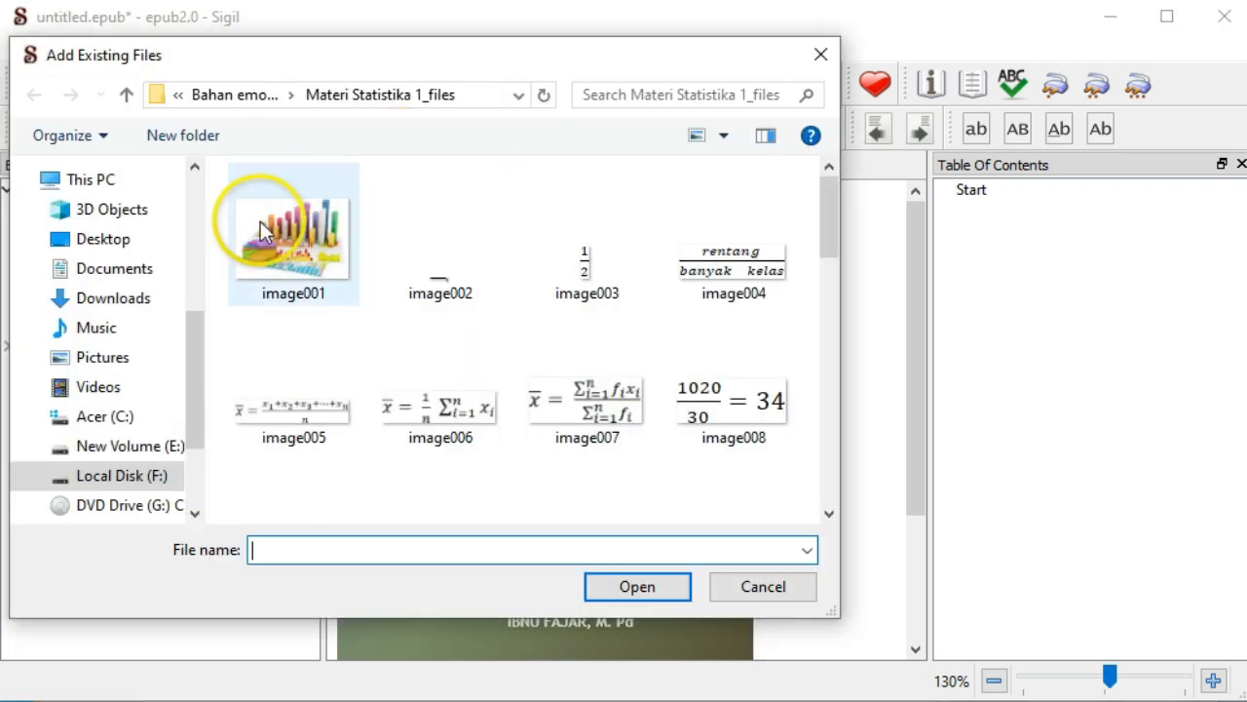
{"action": "left_click", "coordinate": [248, 104]}
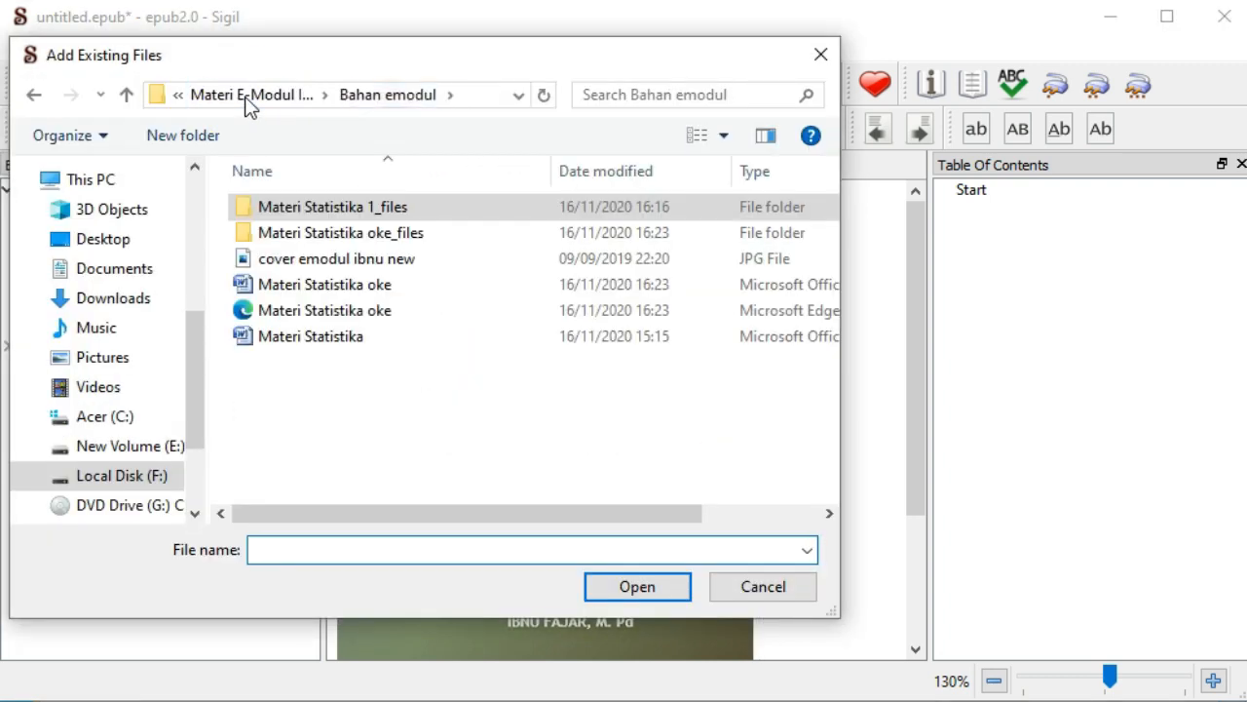
{"action": "left_click", "coordinate": [359, 314]}
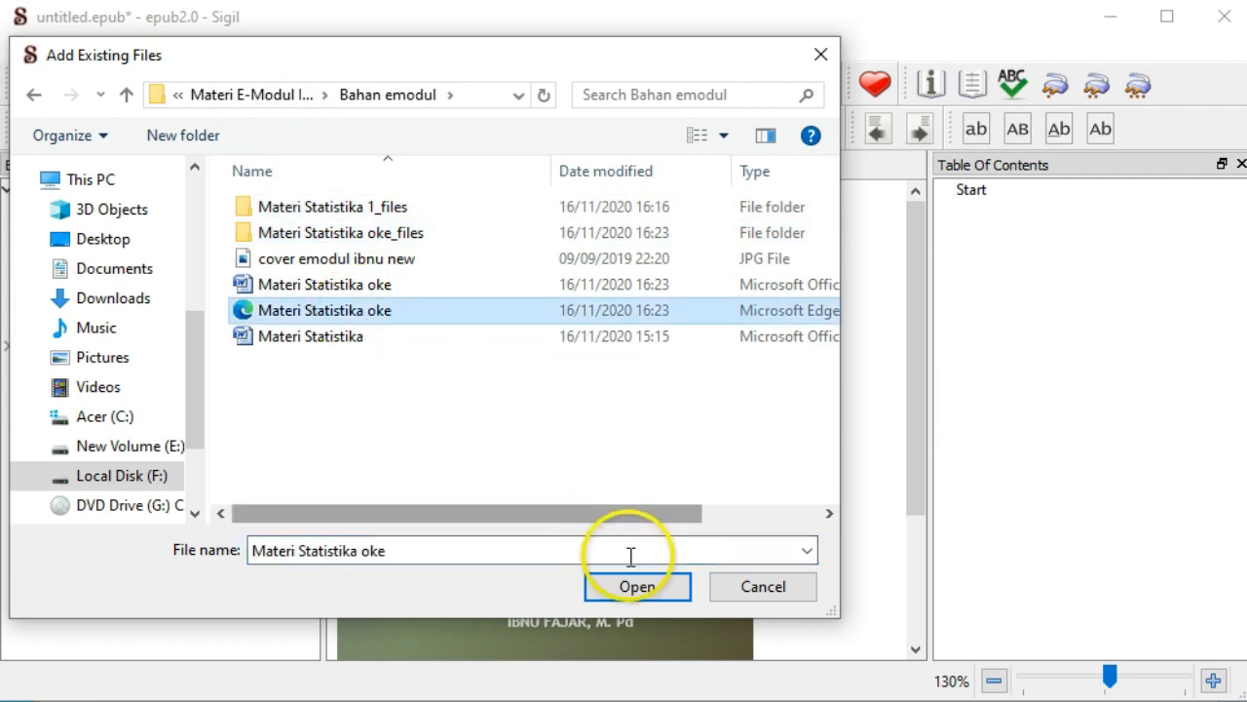
{"action": "left_click", "coordinate": [643, 588]}
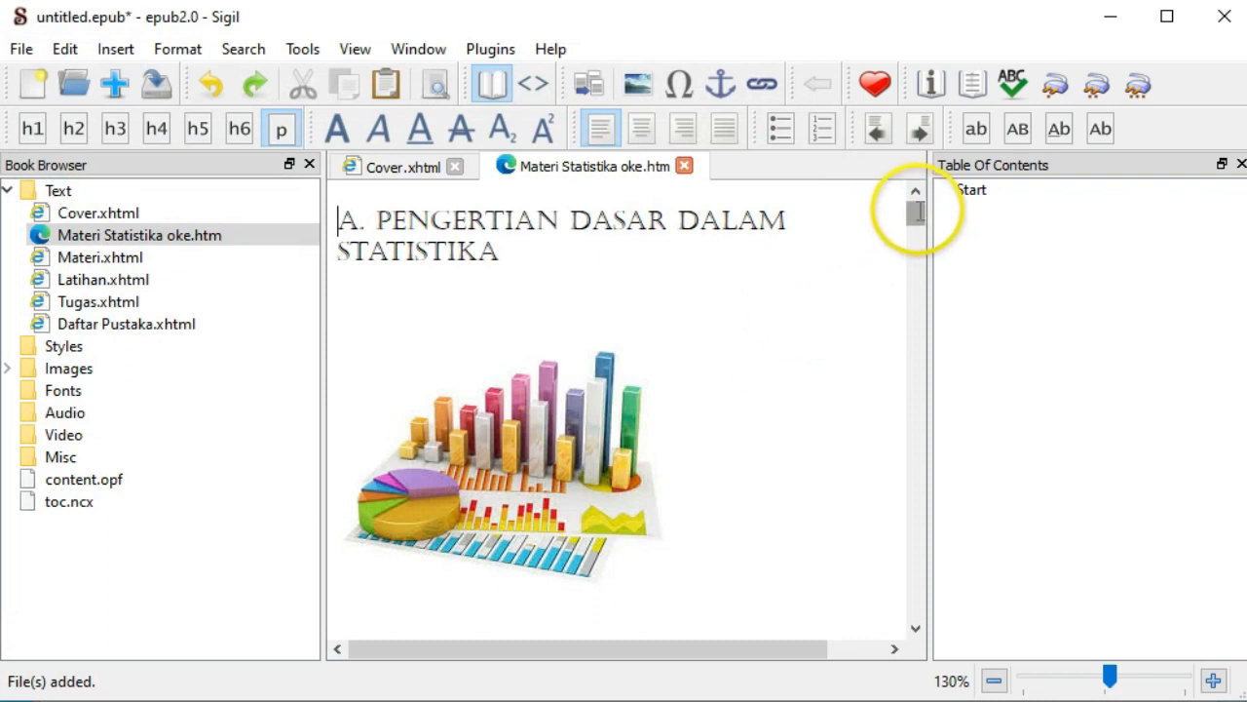
- Delete the empty lines below and above the chart picture under heading A in Materi Statistika oke.htm
{"action": "left_click_drag", "start_coordinate": [915, 212], "coordinate": [920, 629]}
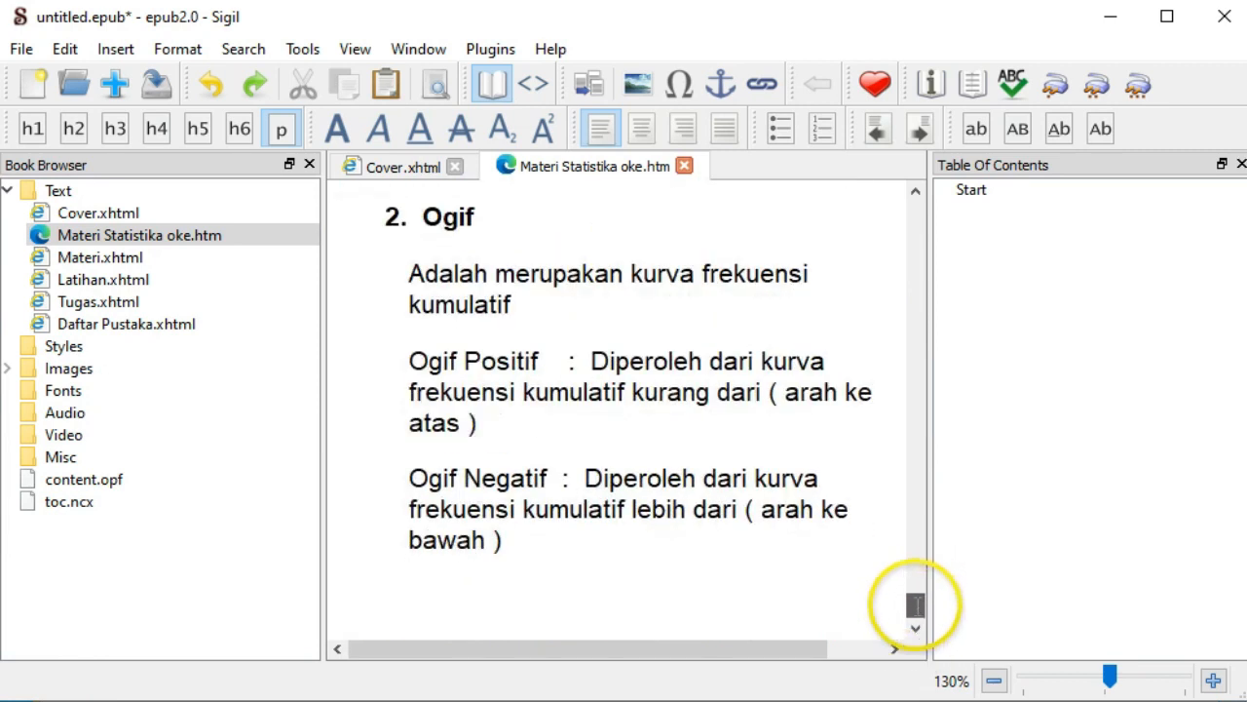
{"action": "scroll", "coordinate": [911, 487], "scroll_direction": "up", "scroll_amount": 15}
{"action": "scroll", "coordinate": [907, 389], "scroll_direction": "up", "scroll_amount": 20}
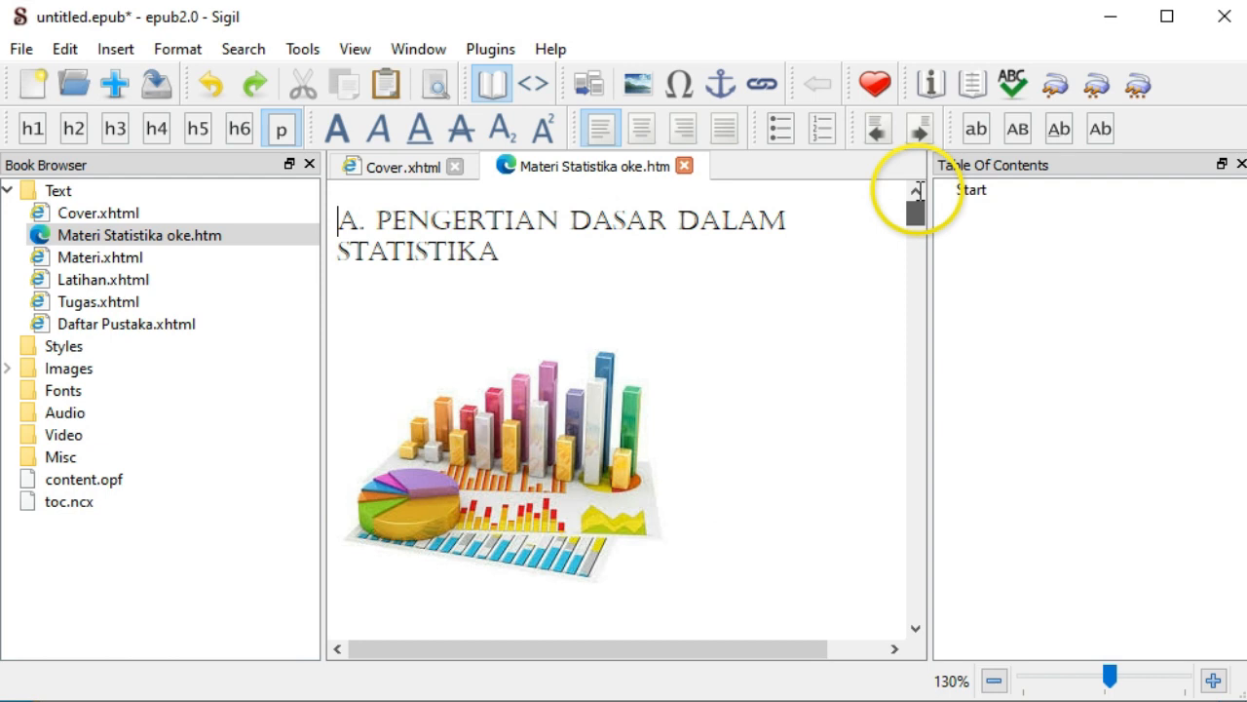
{"action": "left_click_drag", "start_coordinate": [571, 652], "coordinate": [462, 649]}
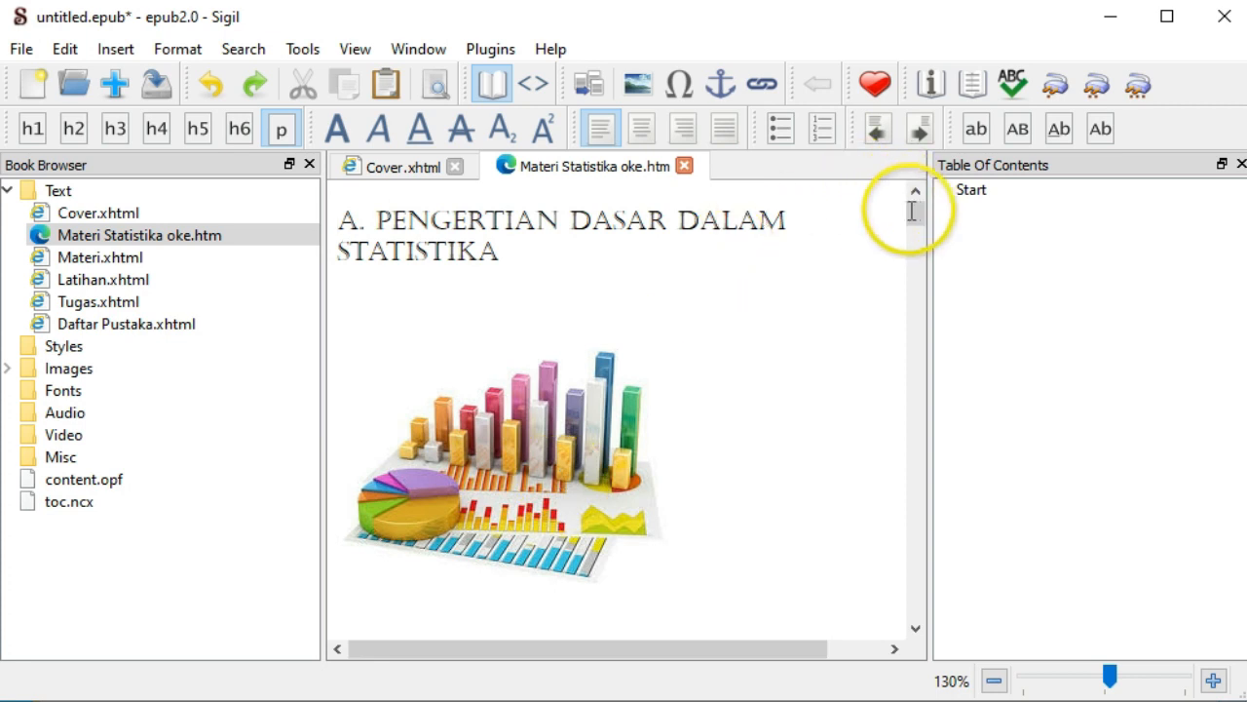
{"action": "mouse_move", "coordinate": [916, 213]}
{"action": "left_mouse_down"}
{"action": "mouse_move", "coordinate": [921, 255]}
{"action": "mouse_move", "coordinate": [919, 219]}
{"action": "mouse_move", "coordinate": [928, 225]}
{"action": "left_mouse_up"}
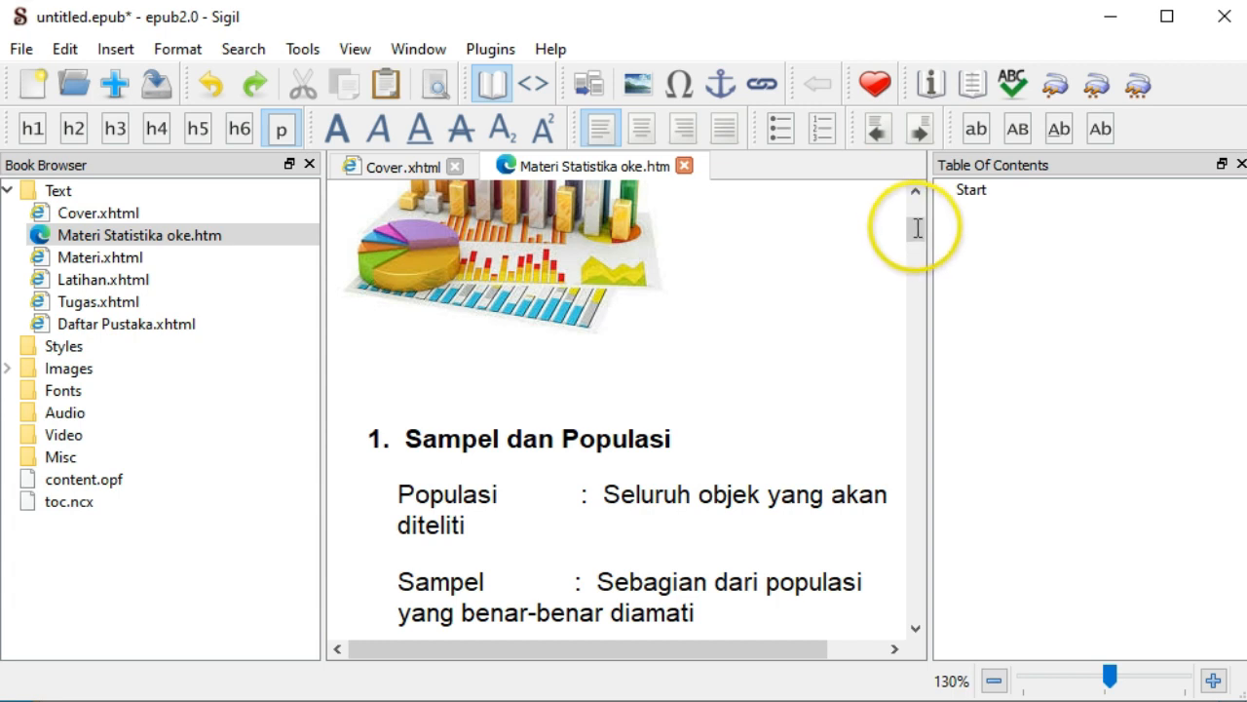
{"action": "left_click", "coordinate": [542, 392]}
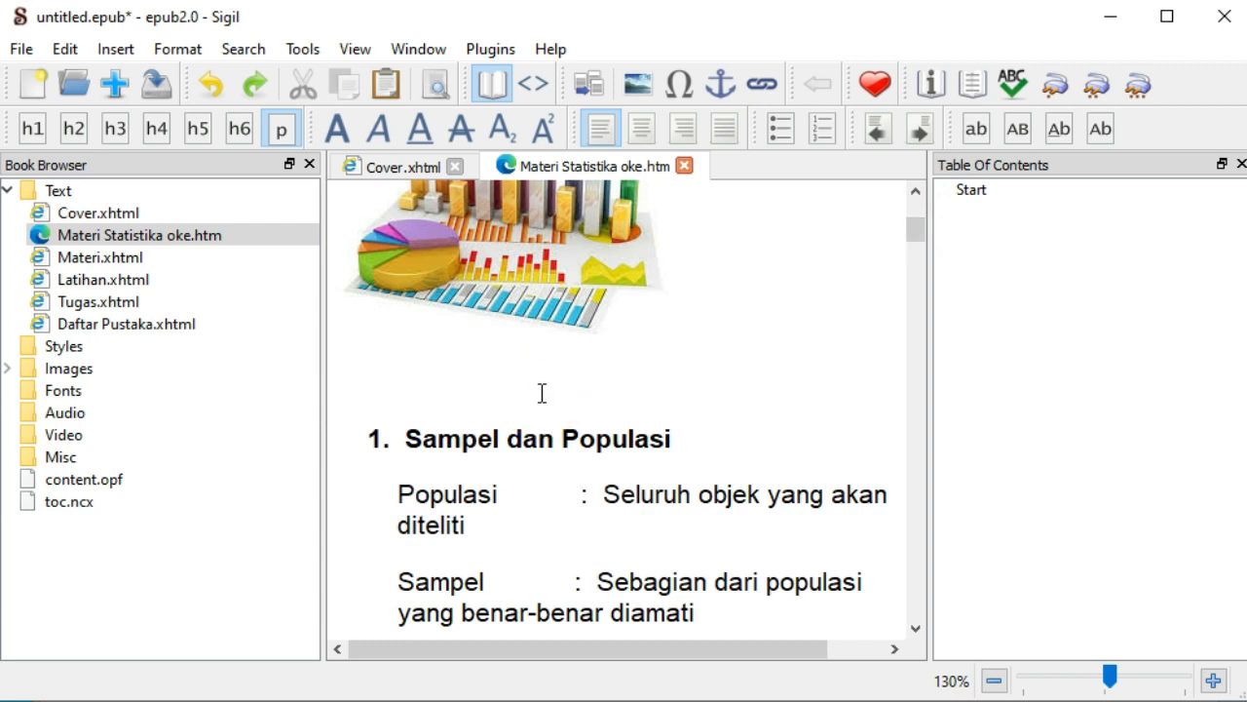
{"action": "key", "text": "Up"}
{"action": "key", "text": "Up"}
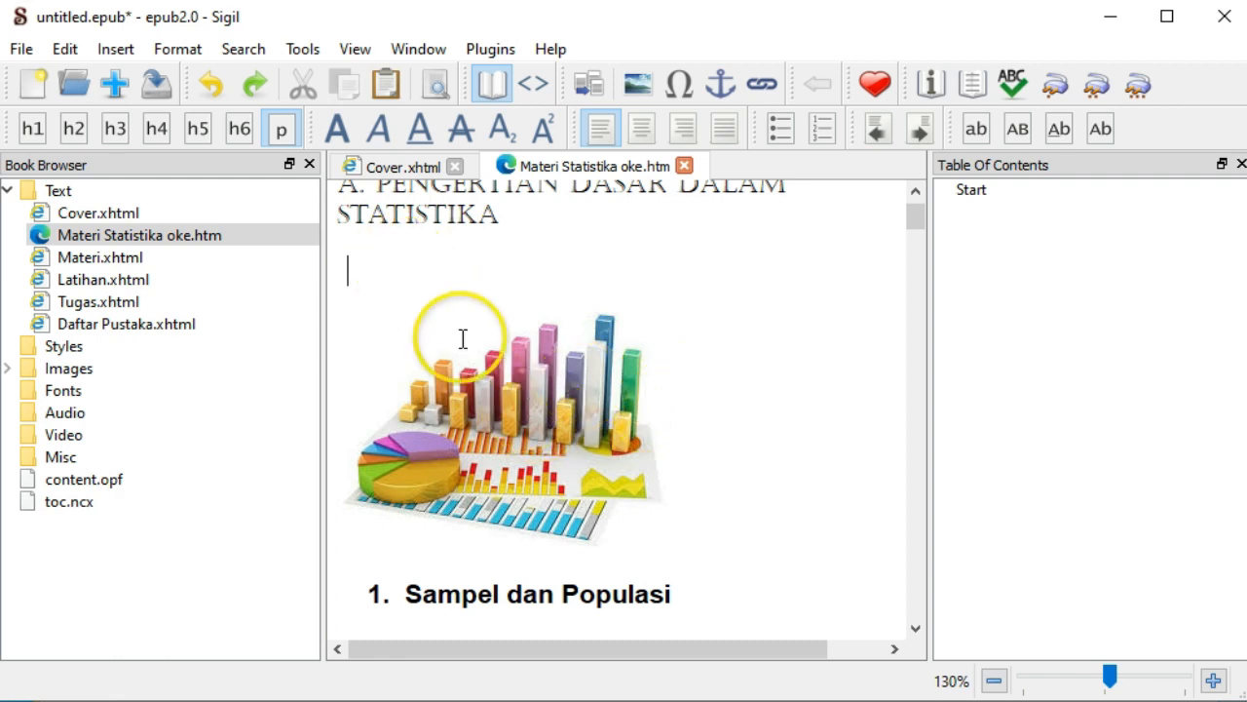
{"action": "triple_click", "coordinate": [493, 283]}
{"action": "left_click", "coordinate": [492, 282]}
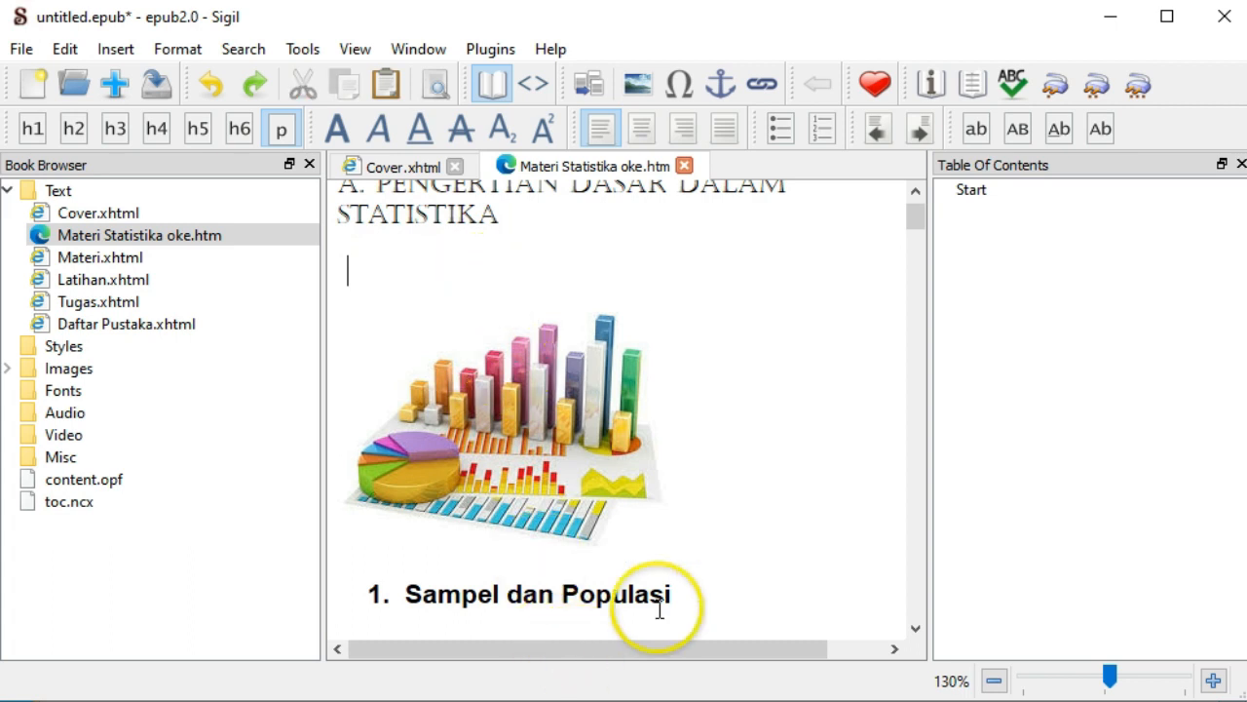
{"action": "left_click", "coordinate": [407, 283]}
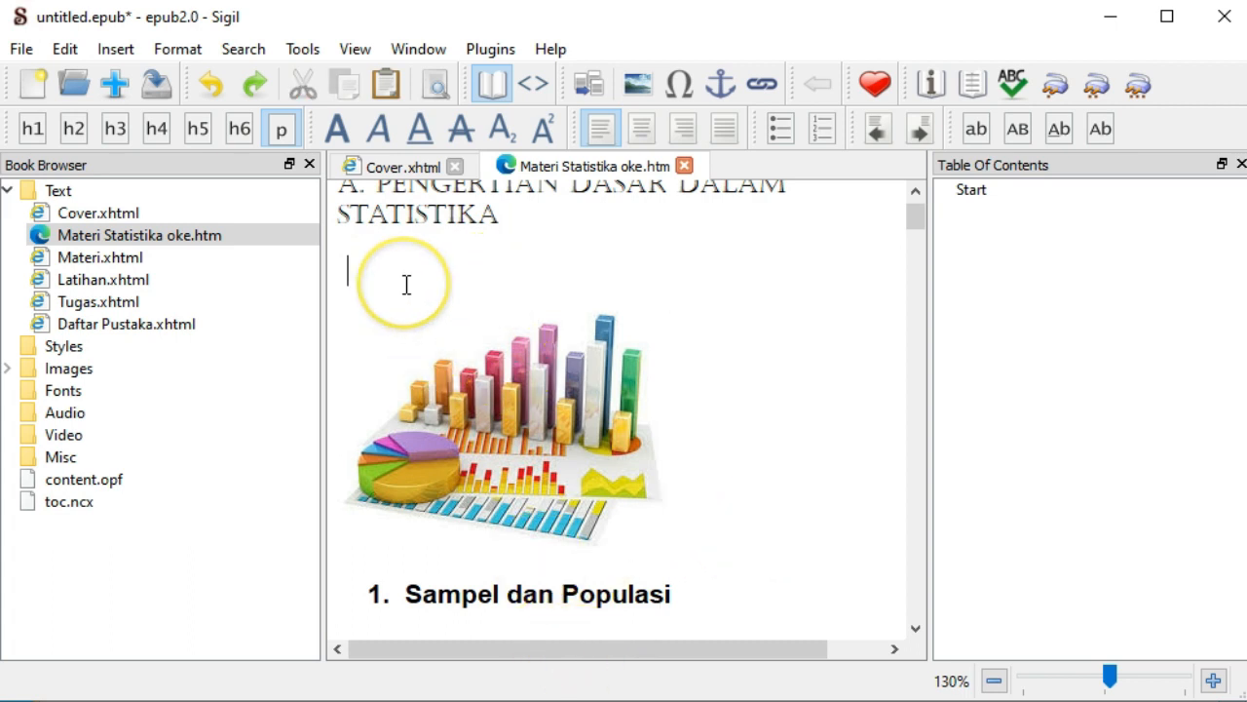
{"action": "key", "text": "BackSpace"}
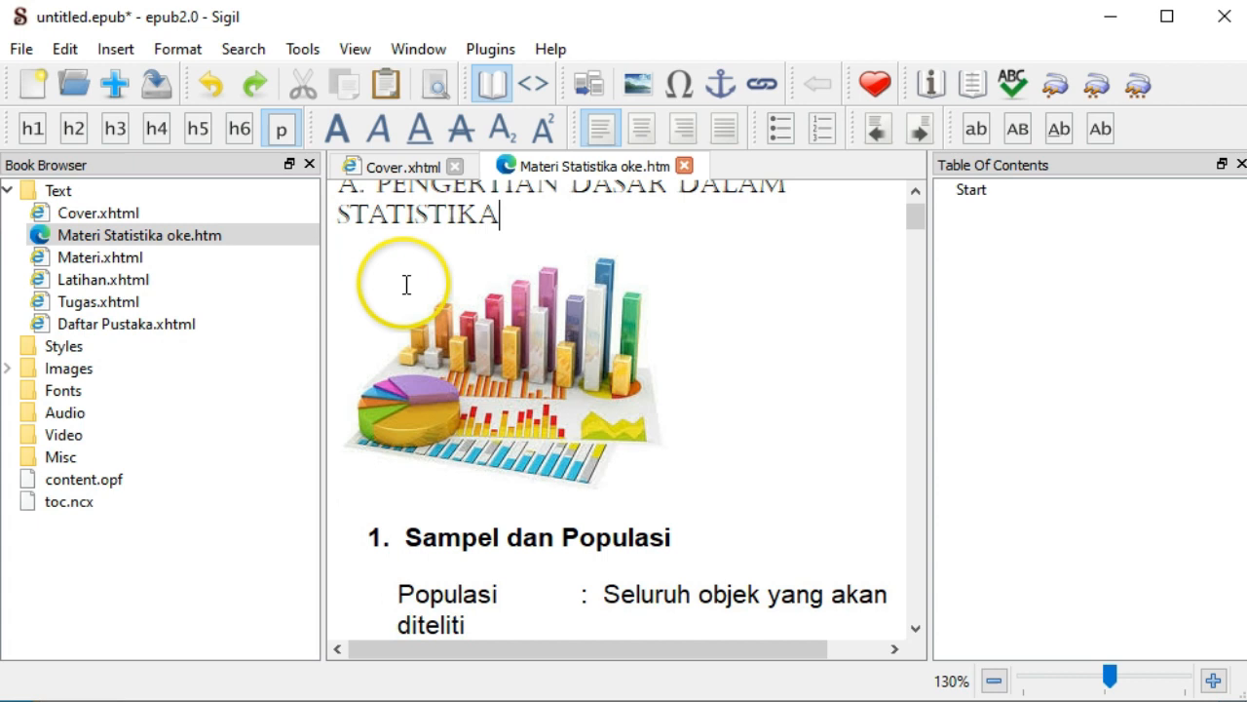
- Show the chart picture's HTML code and set the image width to 300
{"action": "mouse_move", "coordinate": [916, 216]}
{"action": "left_mouse_down"}
{"action": "mouse_move", "coordinate": [916, 239]}
{"action": "mouse_move", "coordinate": [927, 207]}
{"action": "left_mouse_up"}
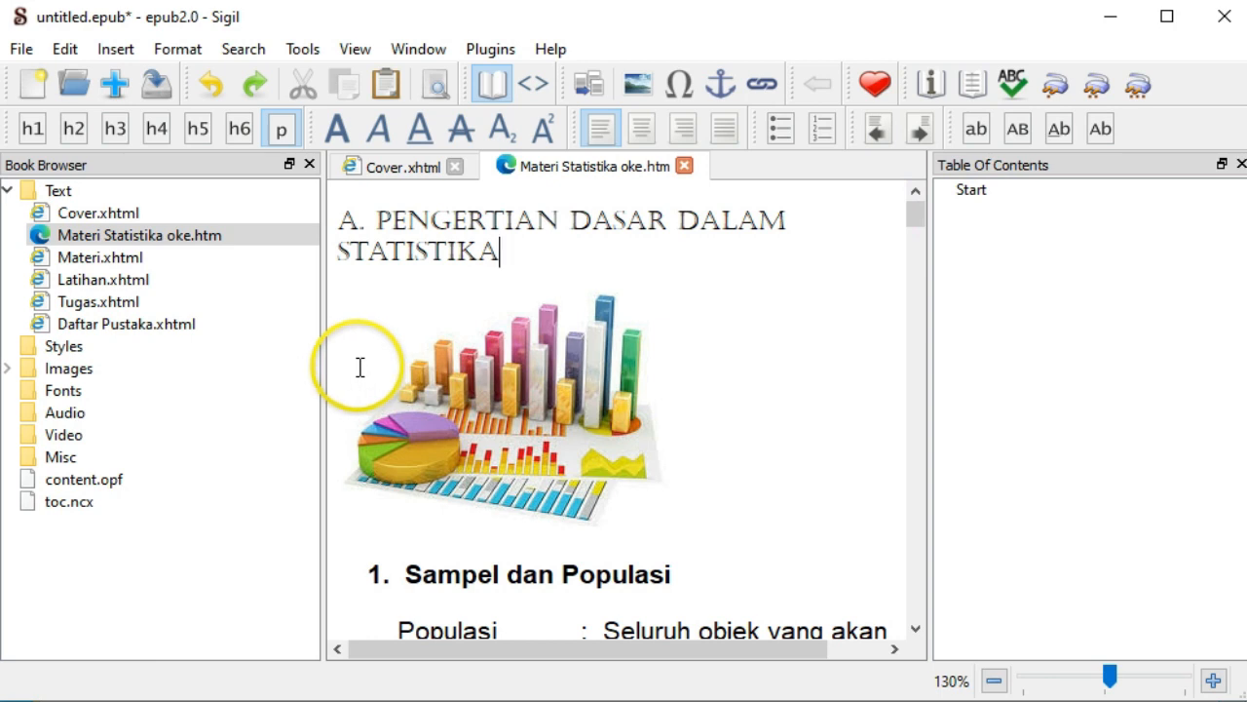
{"action": "left_click_drag", "start_coordinate": [360, 367], "coordinate": [745, 486]}
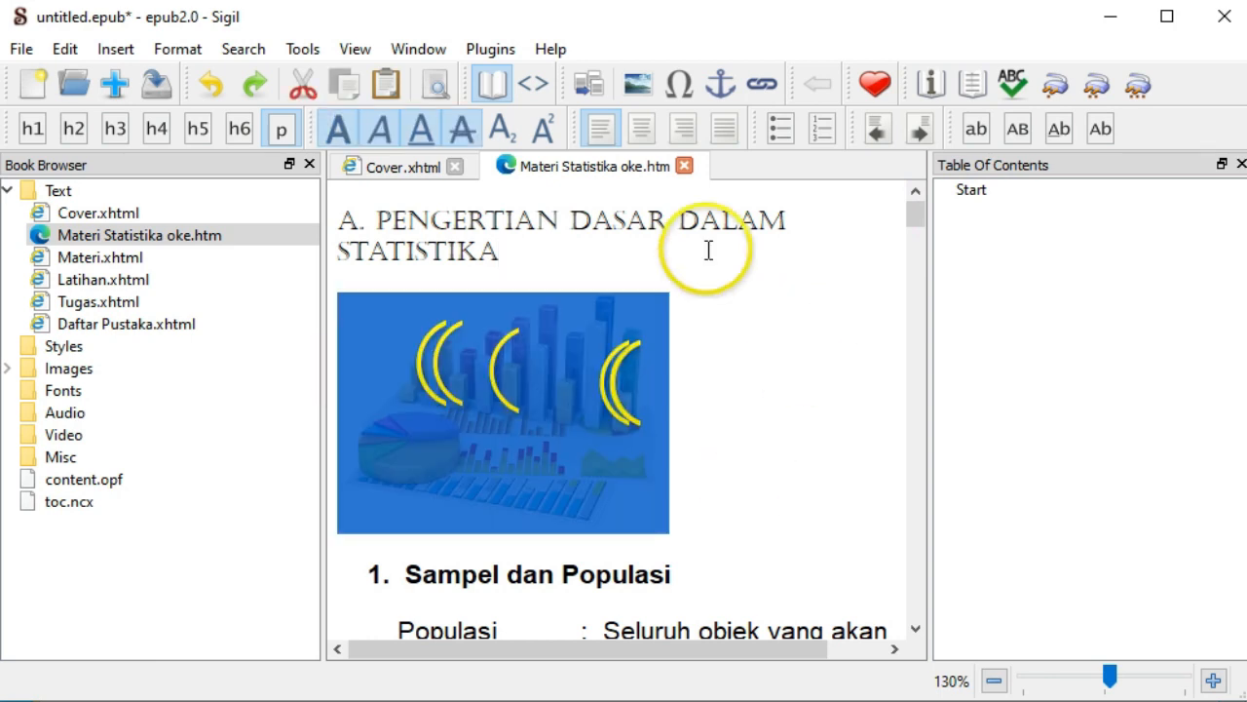
{"action": "left_click", "coordinate": [532, 85]}
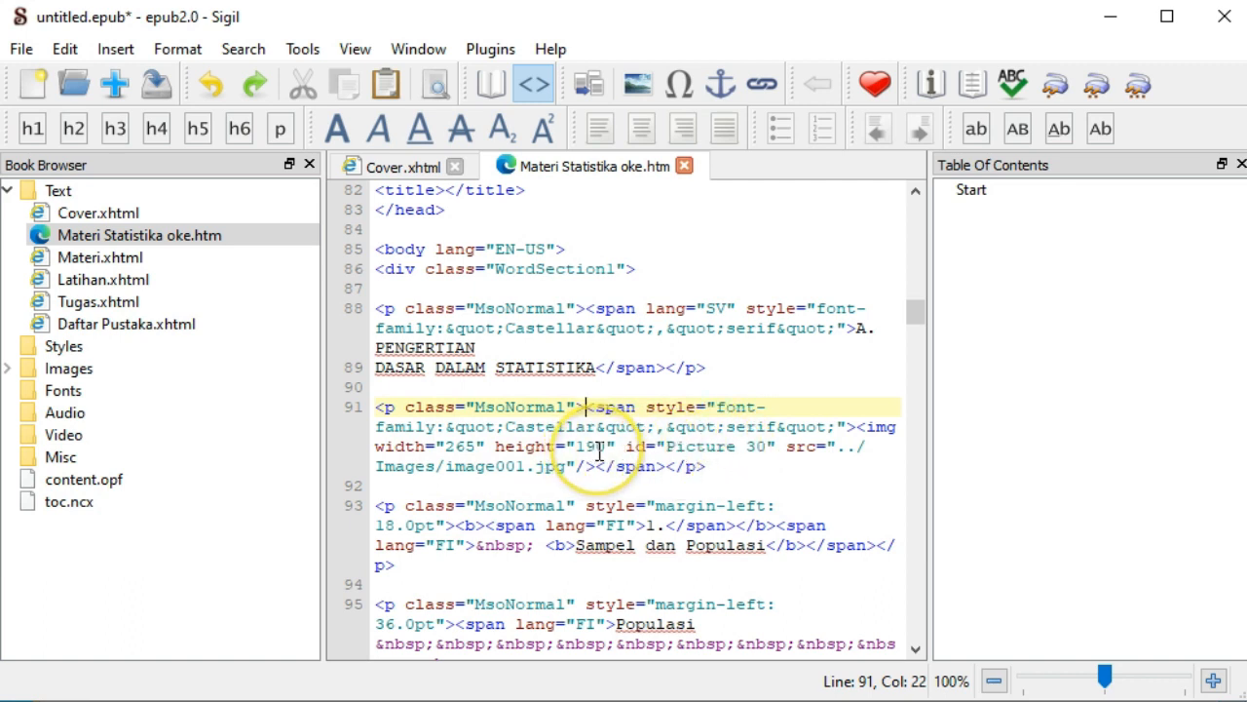
{"action": "left_click", "coordinate": [477, 447]}
{"action": "key", "text": "BackSpace"}
{"action": "key", "text": "BackSpace"}
{"action": "key", "text": "BackSpace"}
{"action": "type", "text": "300"}
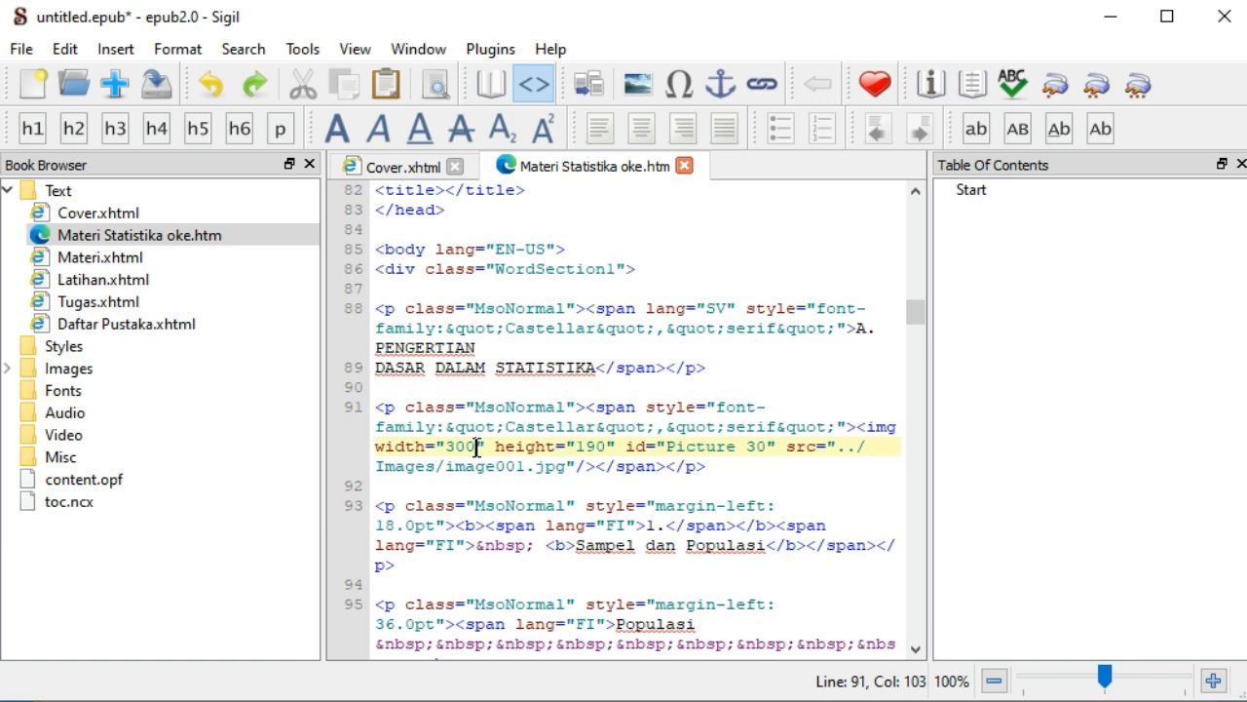
- Set the chart picture's height to 250 in the code and return to the book view
{"action": "left_click", "coordinate": [608, 445]}
{"action": "key", "text": "BackSpace"}
{"action": "key", "text": "BackSpace"}
{"action": "key", "text": "BackSpace"}
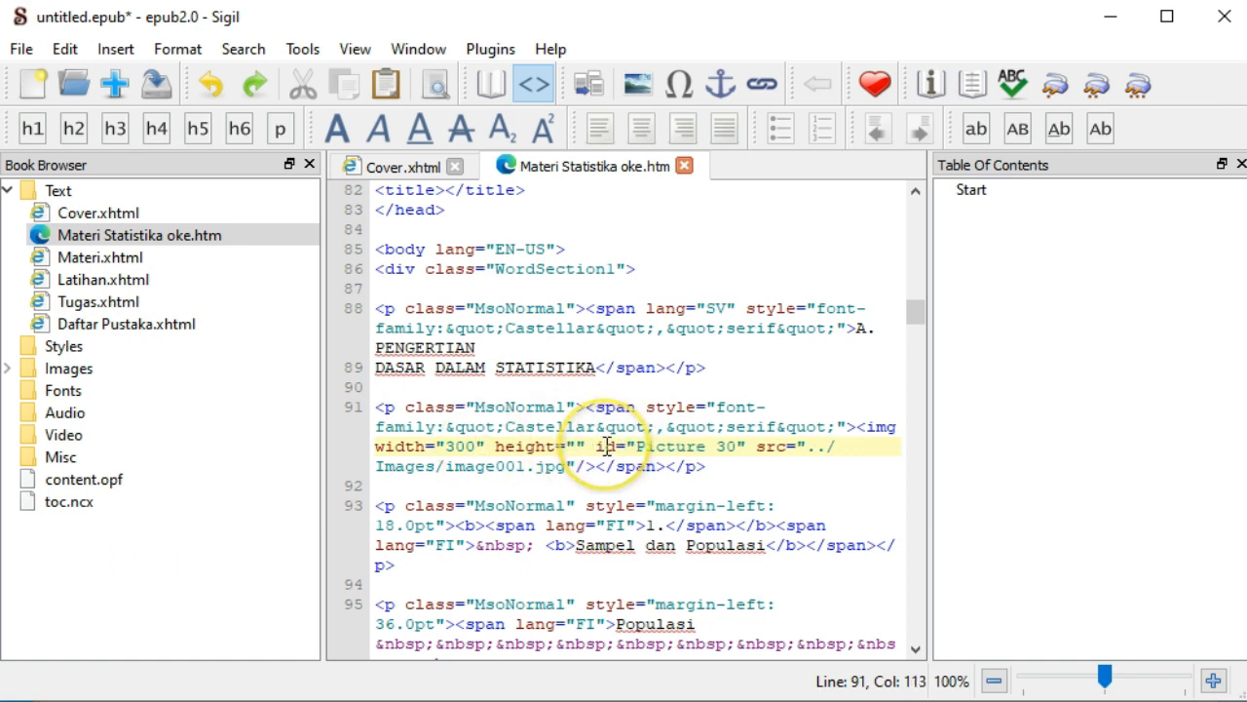
{"action": "type", "text": "250"}
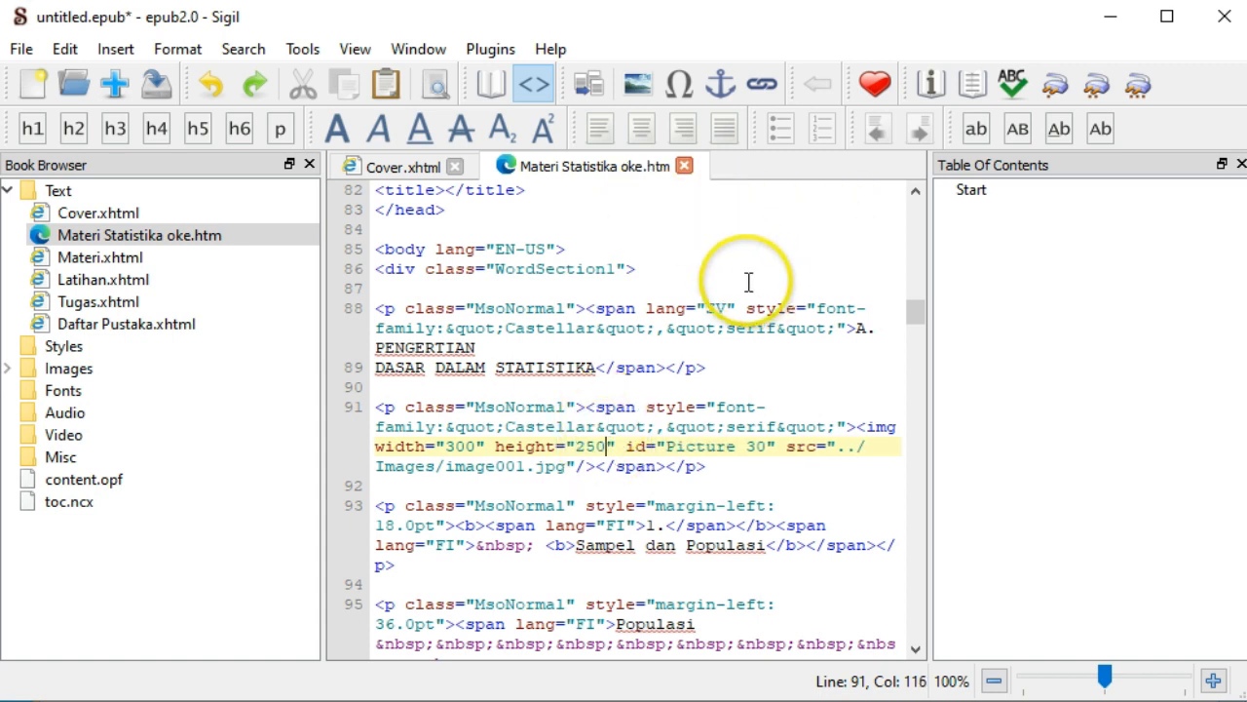
{"action": "left_click", "coordinate": [491, 86]}
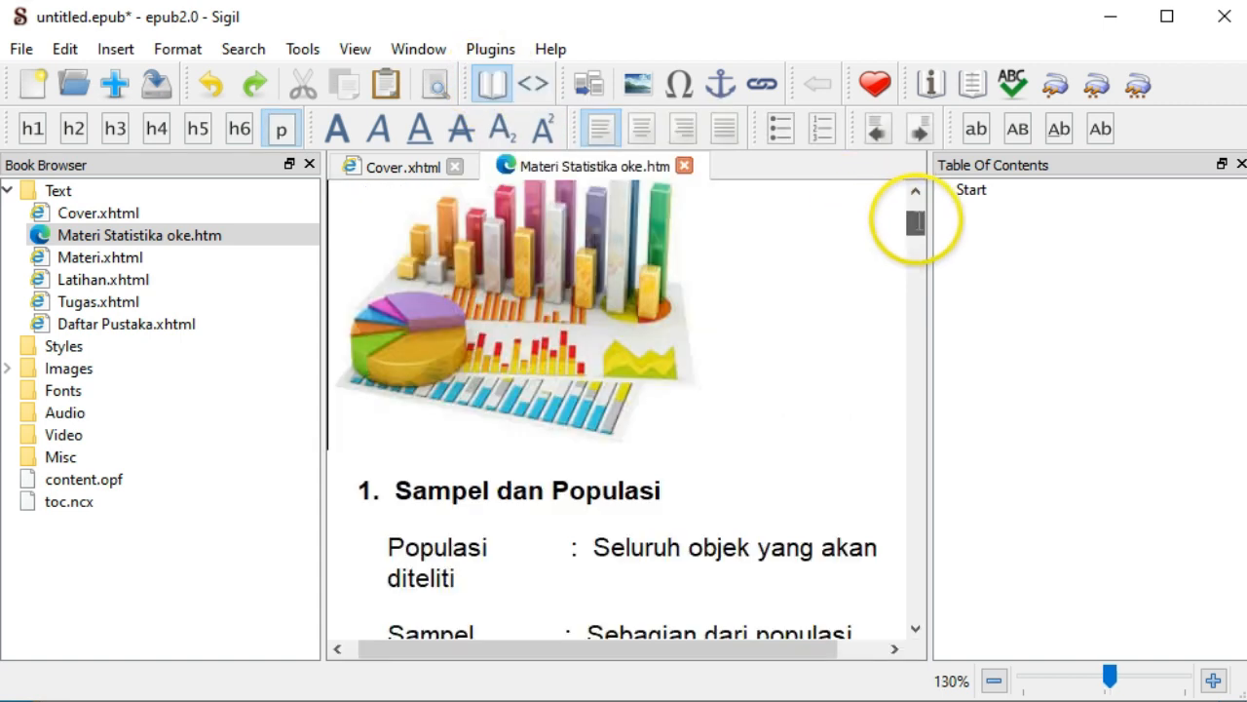
- Check the resized chart picture and the numbered subheadings under section A in the book view
{"action": "left_click_drag", "start_coordinate": [916, 222], "coordinate": [921, 187]}
{"action": "left_click", "coordinate": [469, 371]}
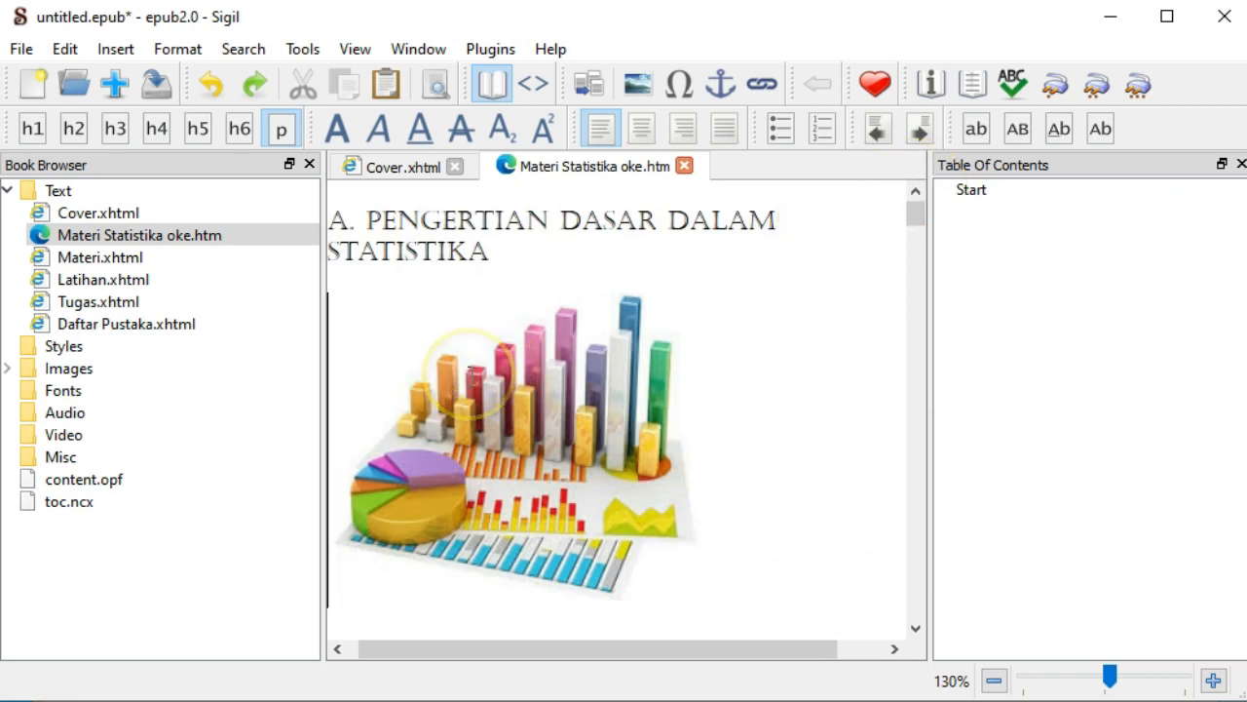
{"action": "left_click_drag", "start_coordinate": [473, 377], "coordinate": [587, 371]}
{"action": "left_click", "coordinate": [819, 340]}
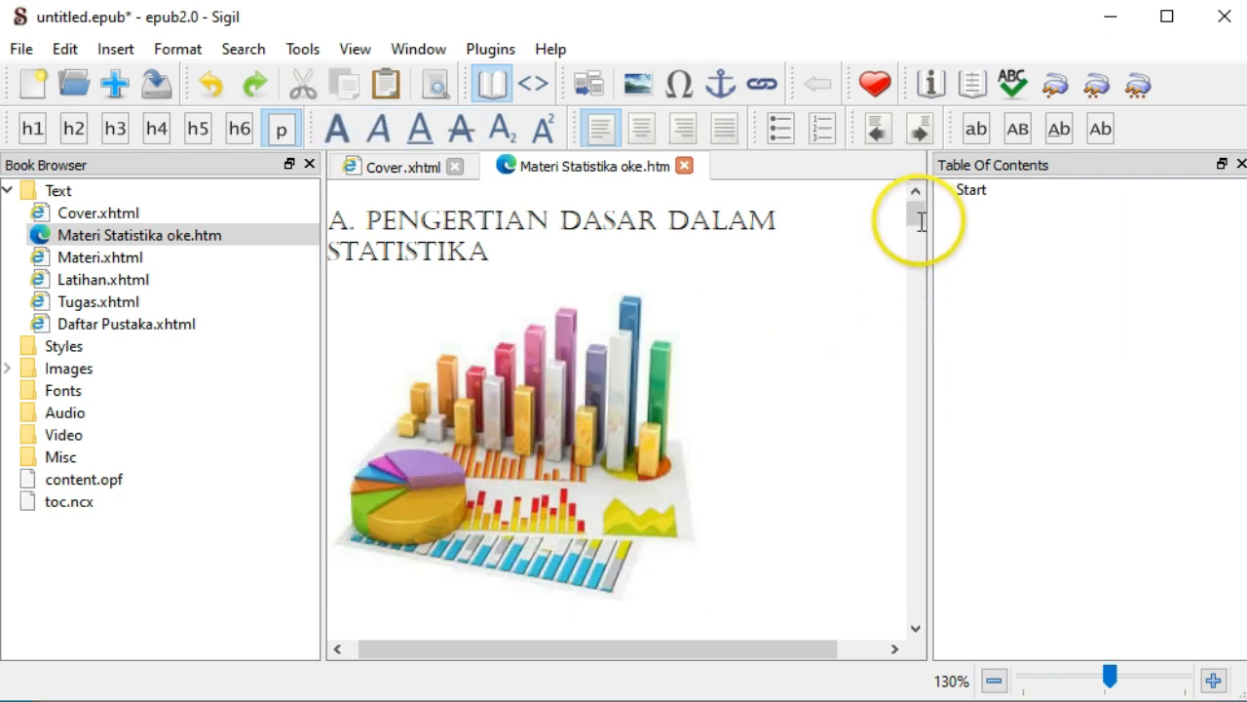
{"action": "left_click_drag", "start_coordinate": [918, 213], "coordinate": [919, 267]}
{"action": "left_click", "coordinate": [508, 260]}
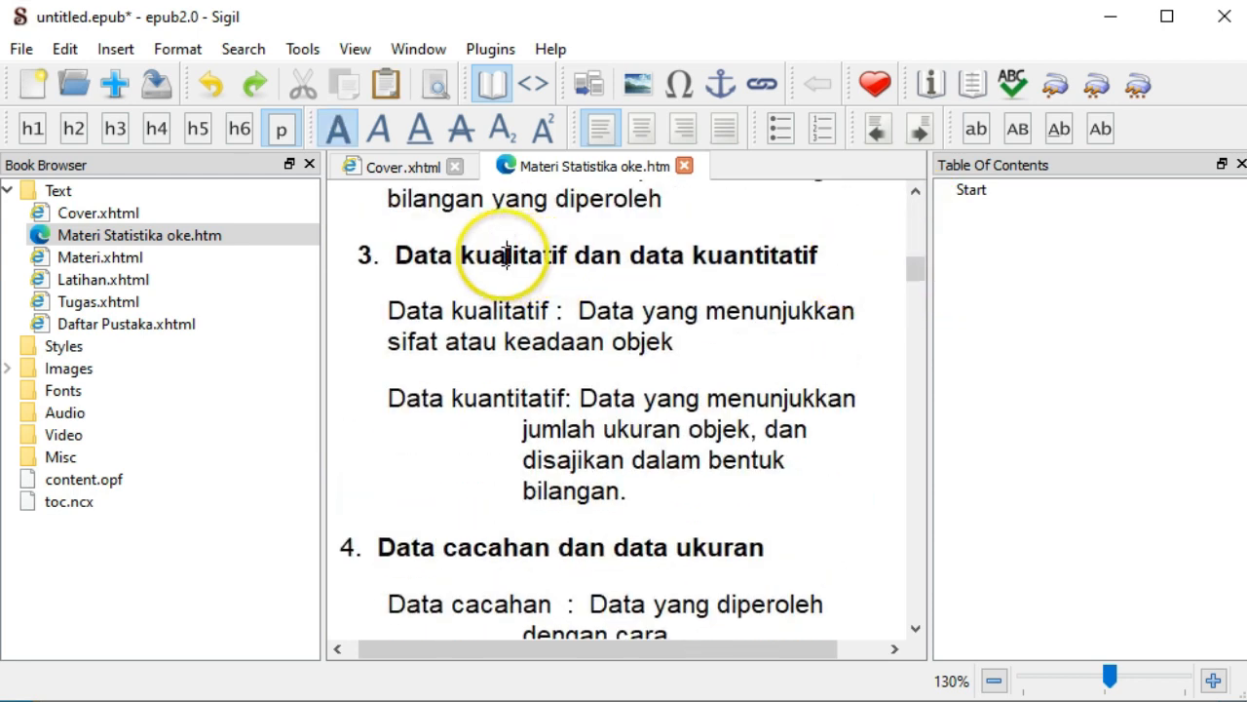
{"action": "left_click", "coordinate": [394, 253]}
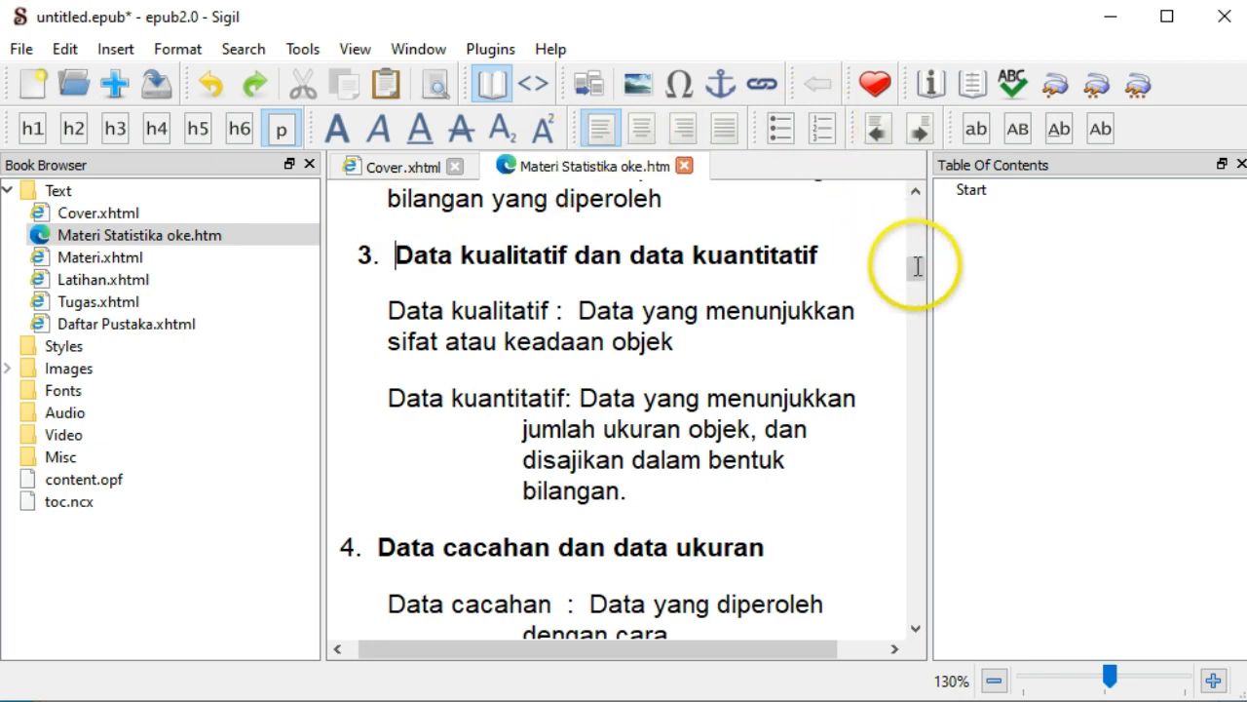
{"action": "left_click_drag", "start_coordinate": [915, 268], "coordinate": [916, 190]}
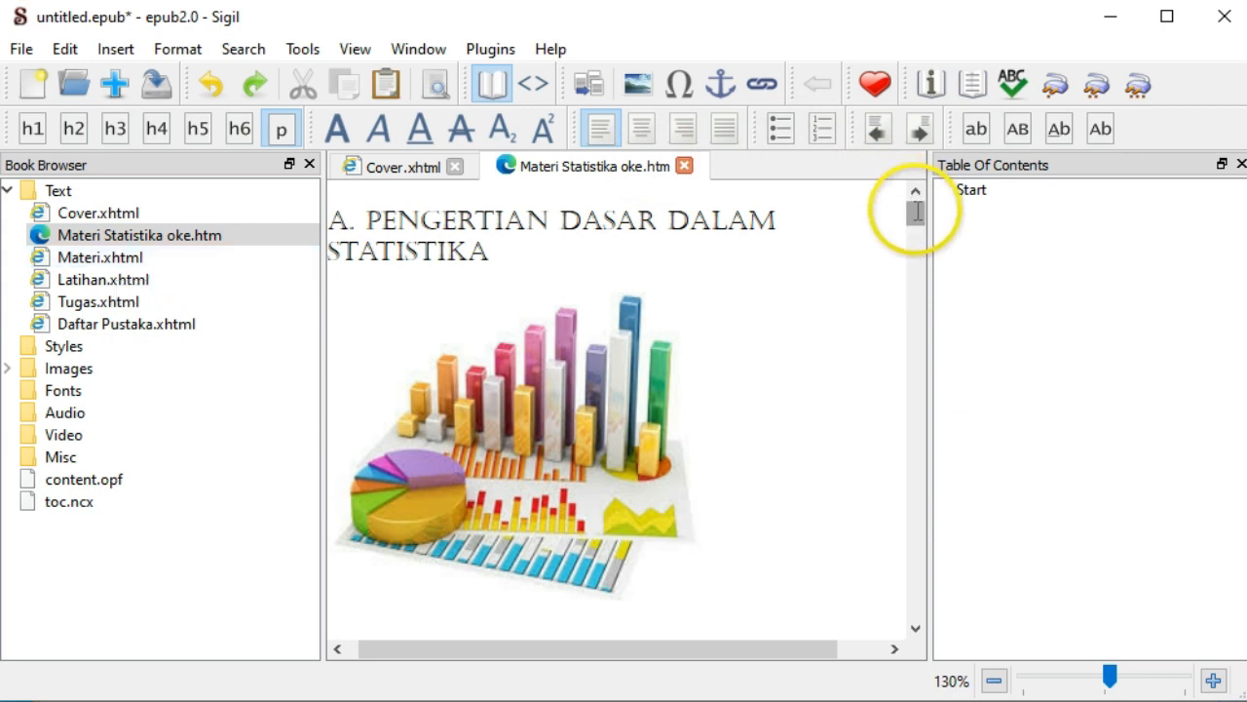
{"action": "left_click_drag", "start_coordinate": [918, 215], "coordinate": [918, 183]}
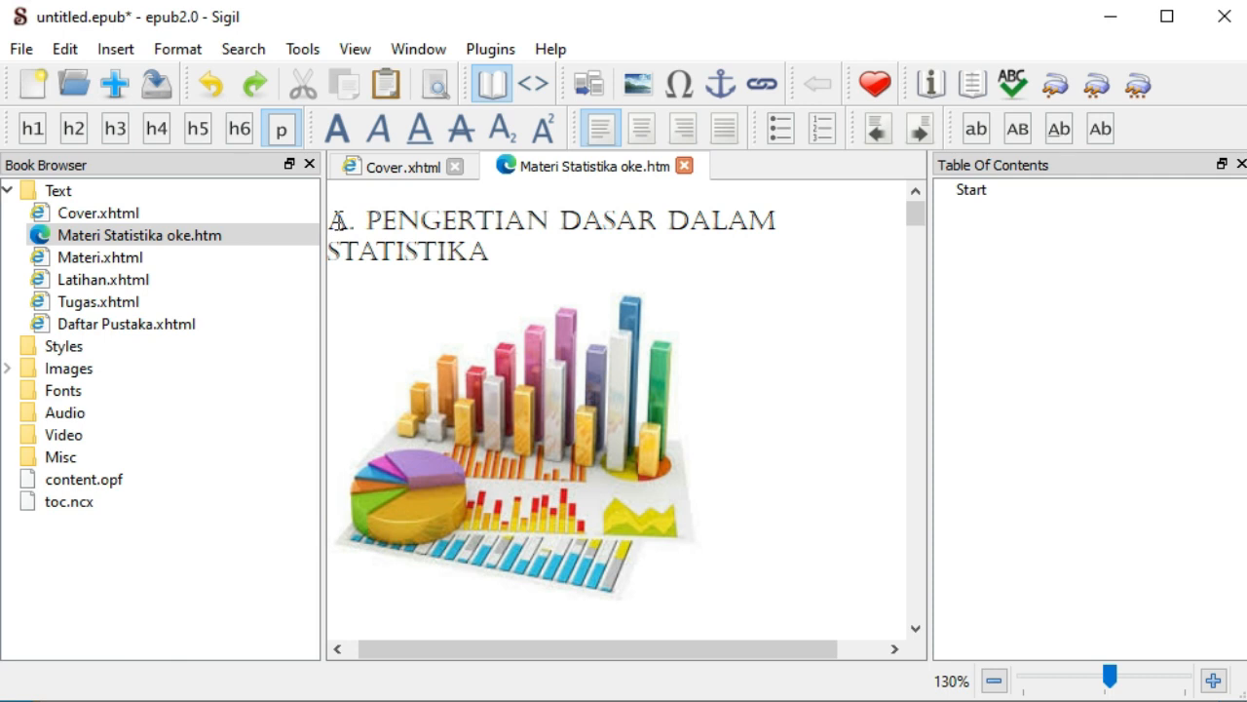
- Format the title "A. Pengertian Dasar dalam Statistika" as heading 1 and "1. Sampel dan Populasi" as heading 2
{"action": "left_click_drag", "start_coordinate": [334, 217], "coordinate": [504, 245]}
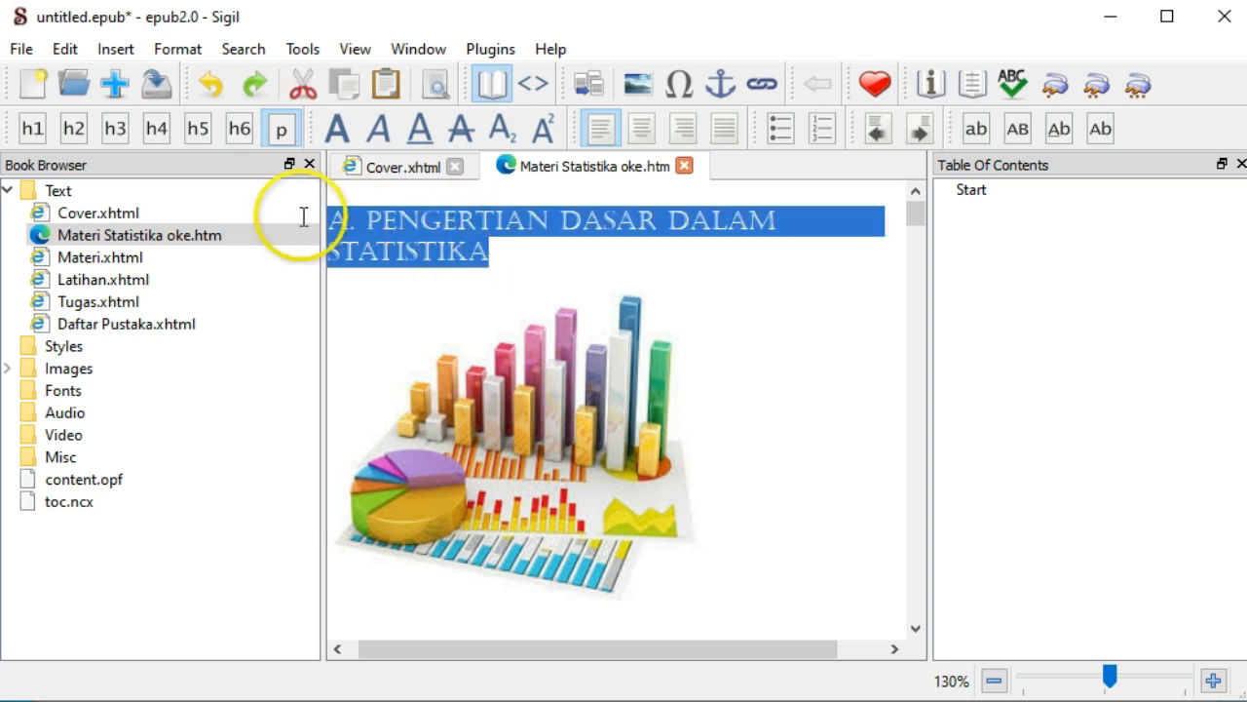
{"action": "left_click", "coordinate": [34, 127]}
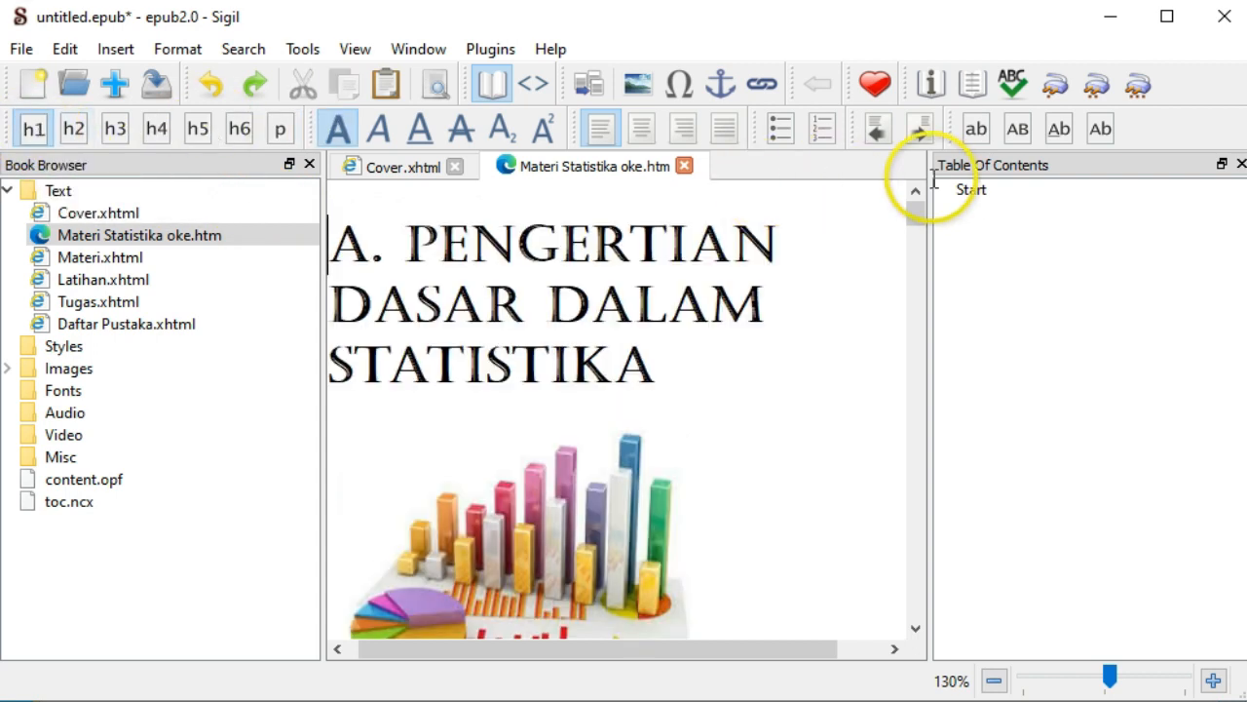
{"action": "left_click_drag", "start_coordinate": [917, 212], "coordinate": [916, 237]}
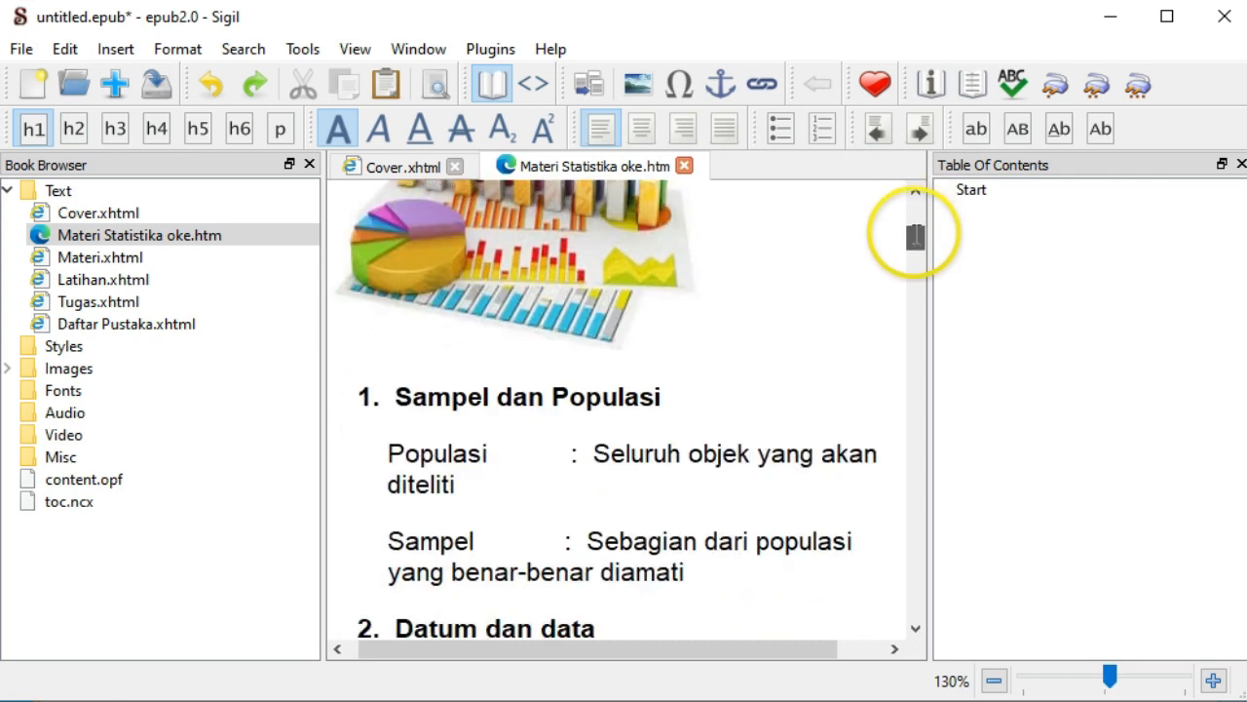
{"action": "left_click", "coordinate": [358, 397]}
{"action": "left_click_drag", "start_coordinate": [358, 398], "coordinate": [675, 401]}
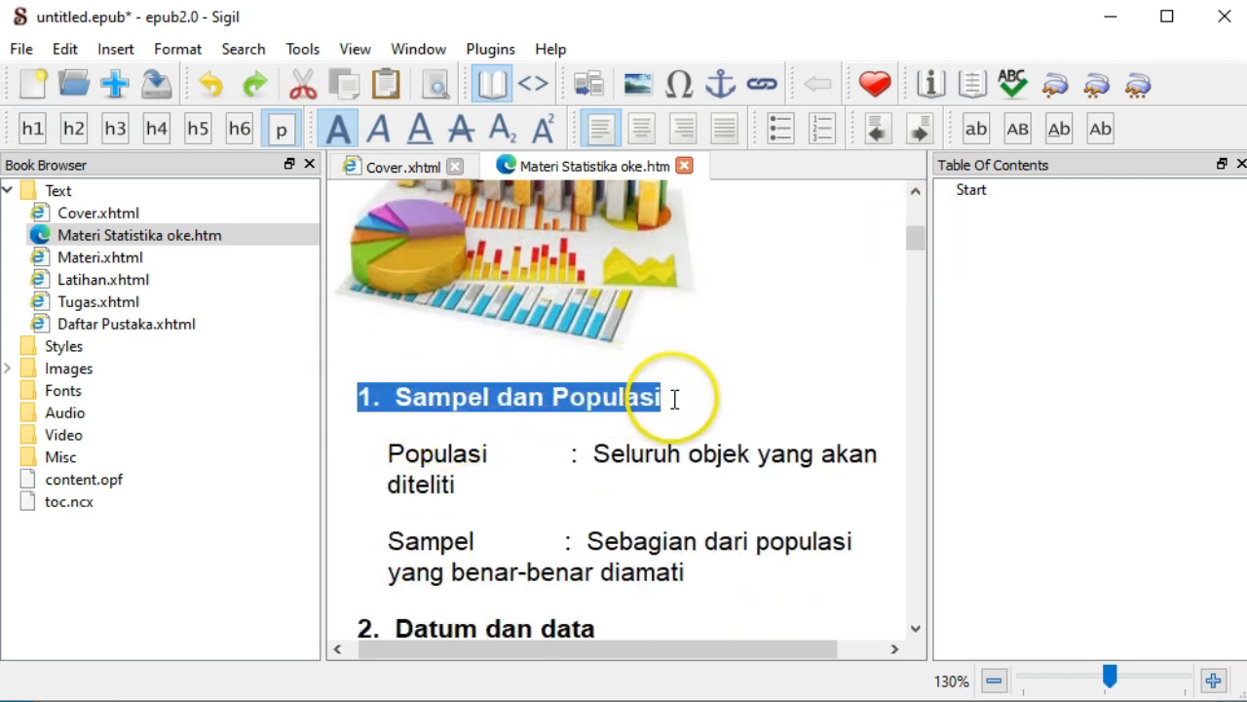
{"action": "left_click", "coordinate": [77, 129]}
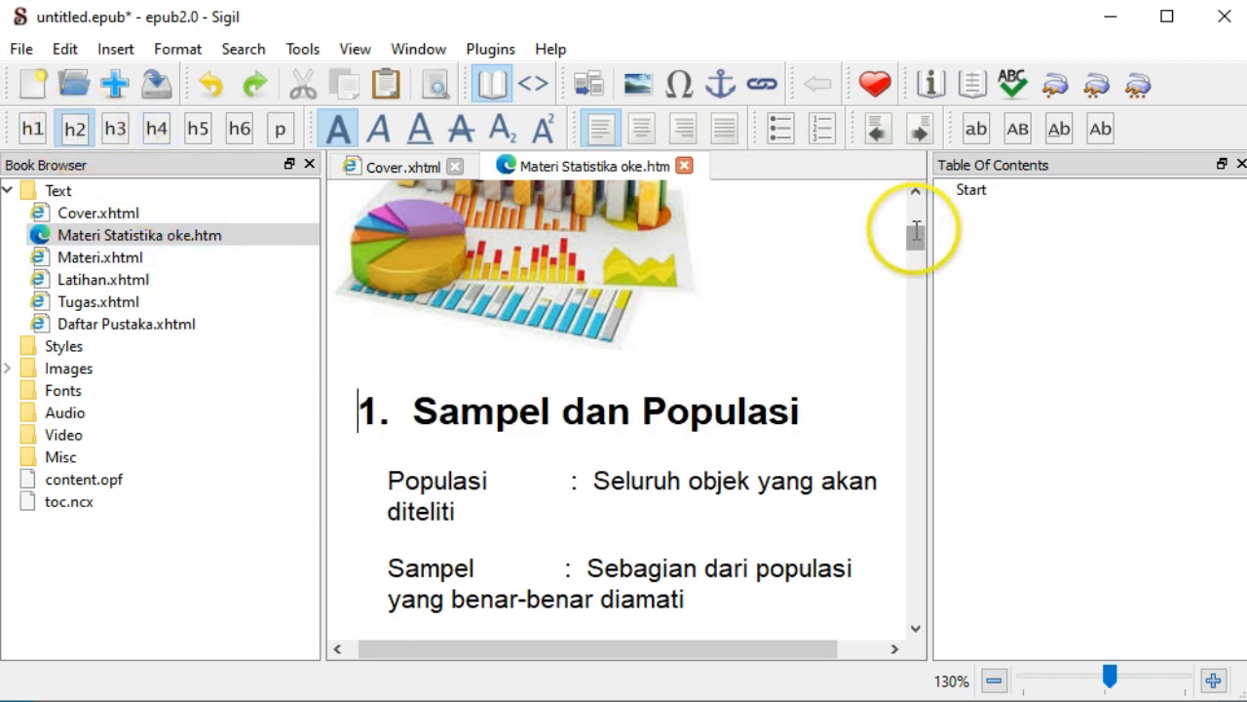
{"action": "left_click_drag", "start_coordinate": [916, 234], "coordinate": [916, 251]}
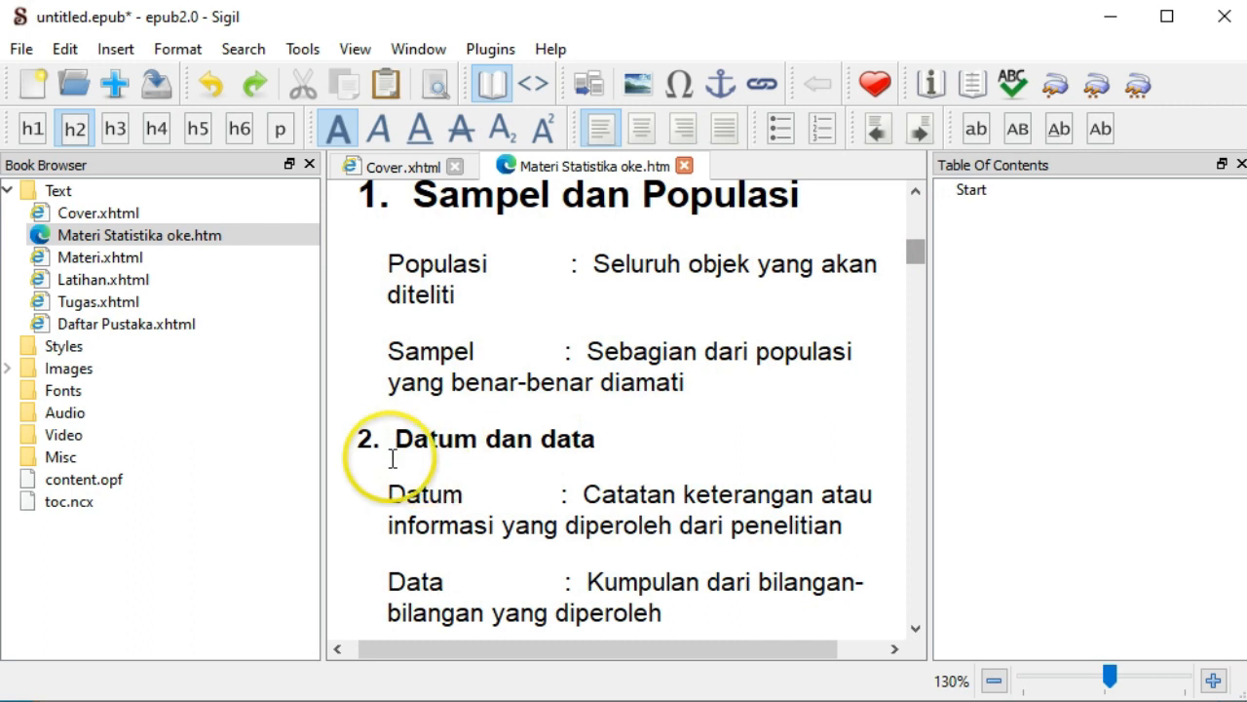
- Format the subheadings "2. Datum dan data", "3. Data kualitatif dan data kuantitatif" and "Diagram garis" as heading 2
{"action": "left_click_drag", "start_coordinate": [357, 438], "coordinate": [601, 432]}
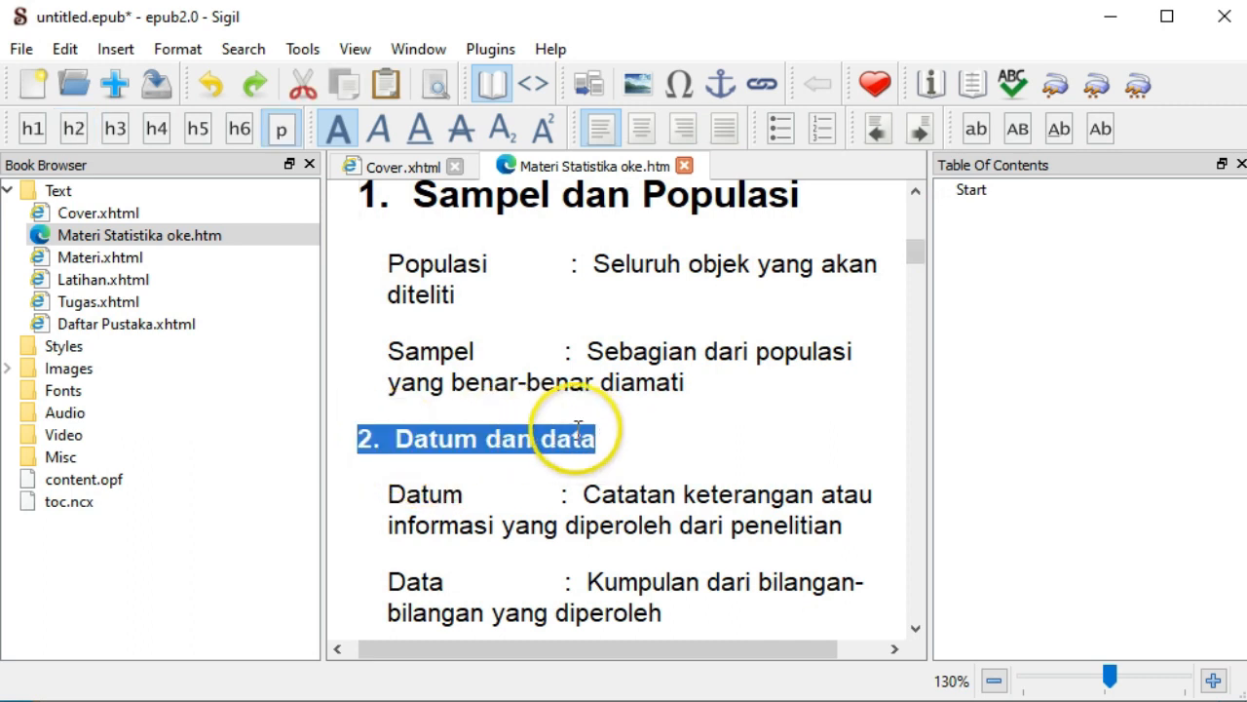
{"action": "left_click", "coordinate": [74, 130]}
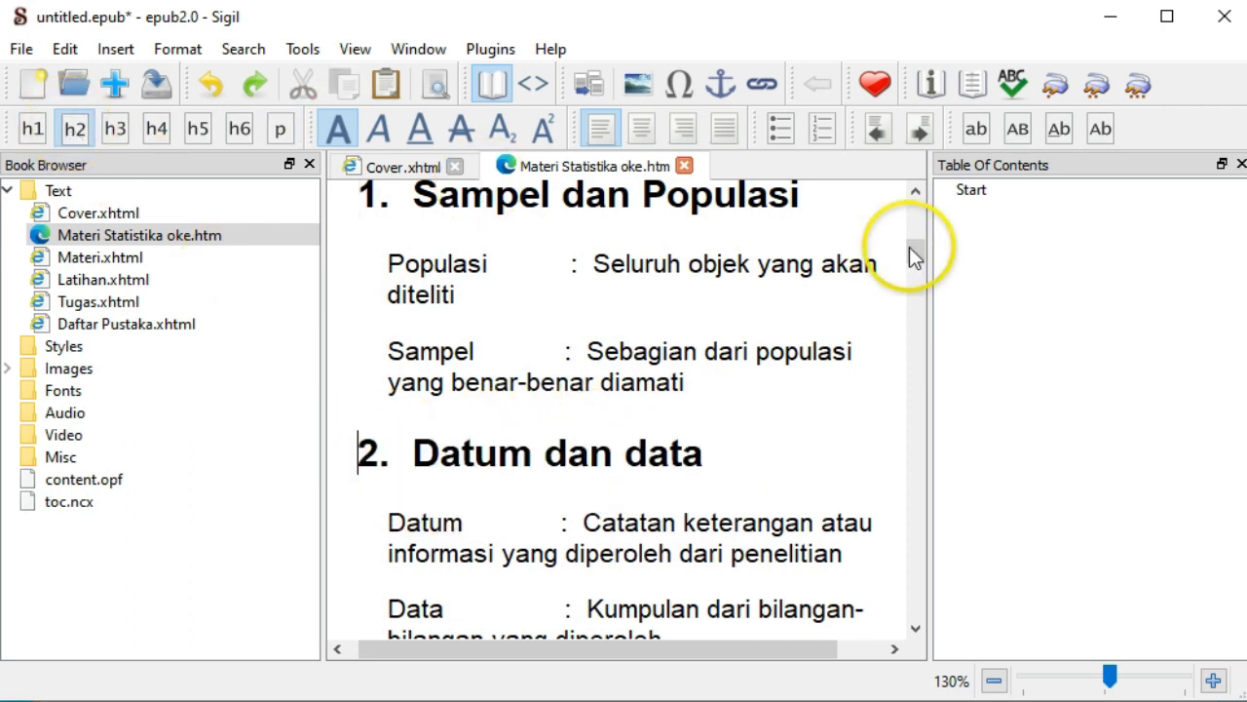
{"action": "left_click_drag", "start_coordinate": [916, 246], "coordinate": [916, 253]}
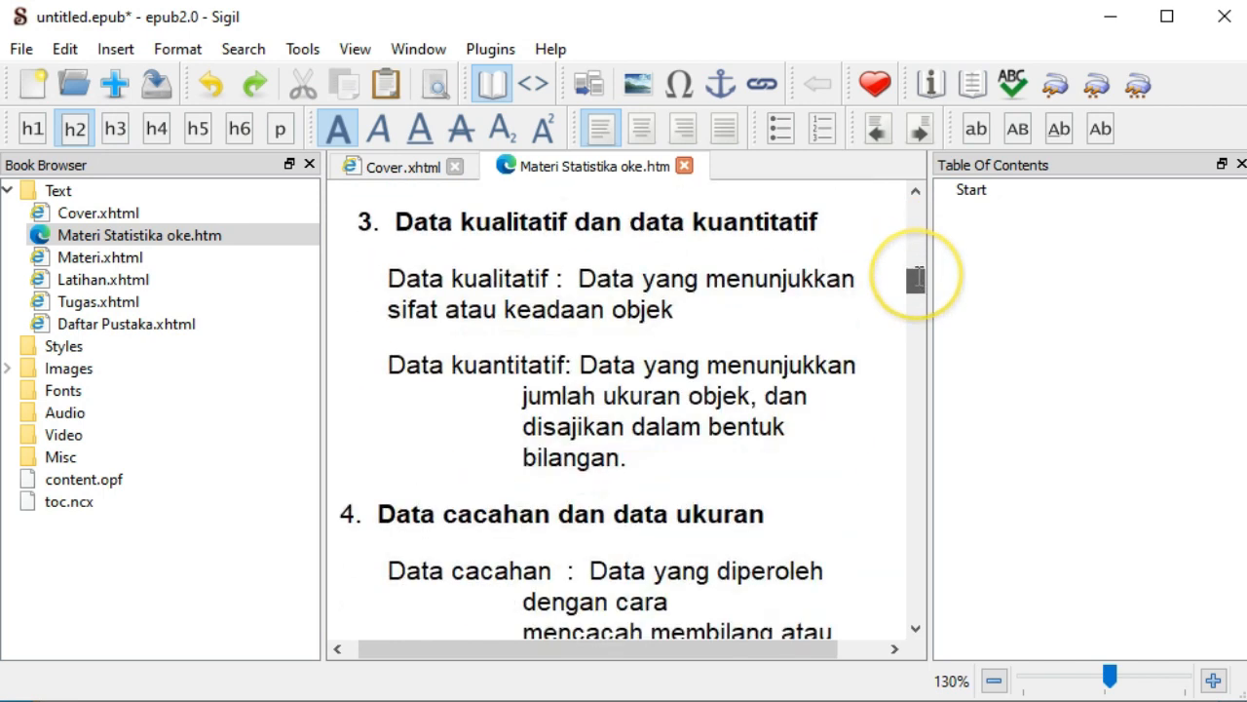
{"action": "left_click_drag", "start_coordinate": [363, 222], "coordinate": [830, 217]}
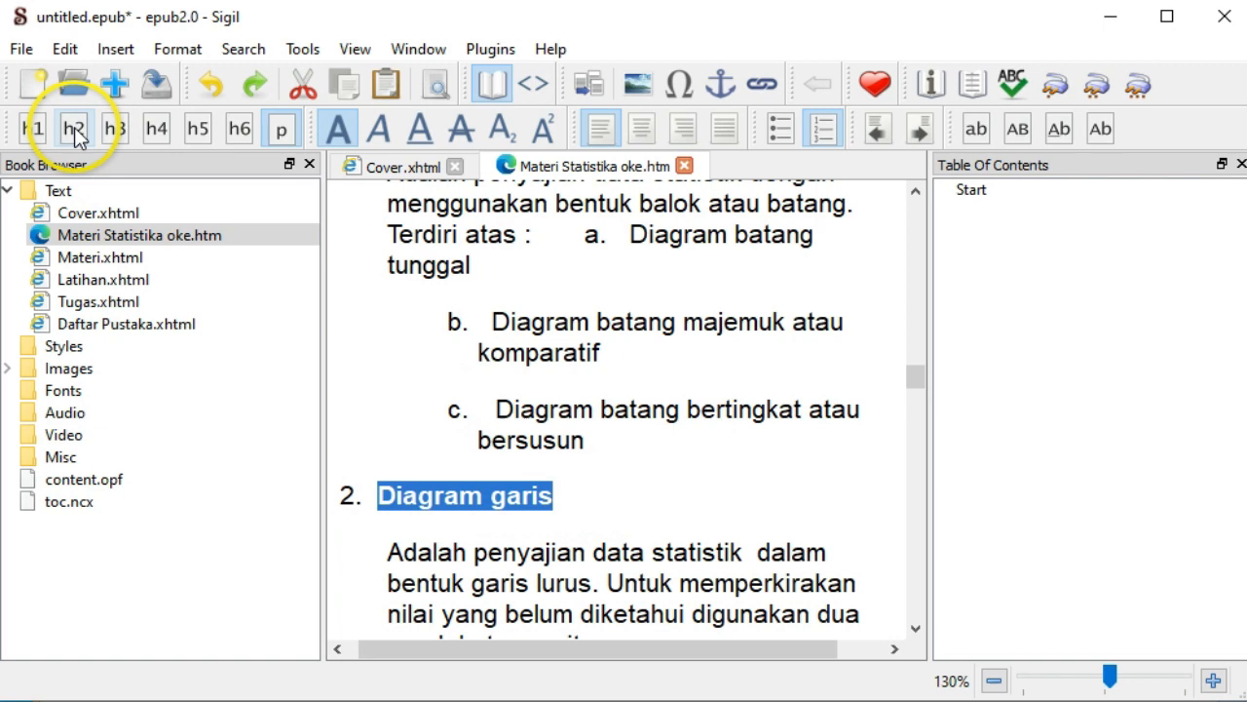
{"action": "left_click", "coordinate": [76, 132]}
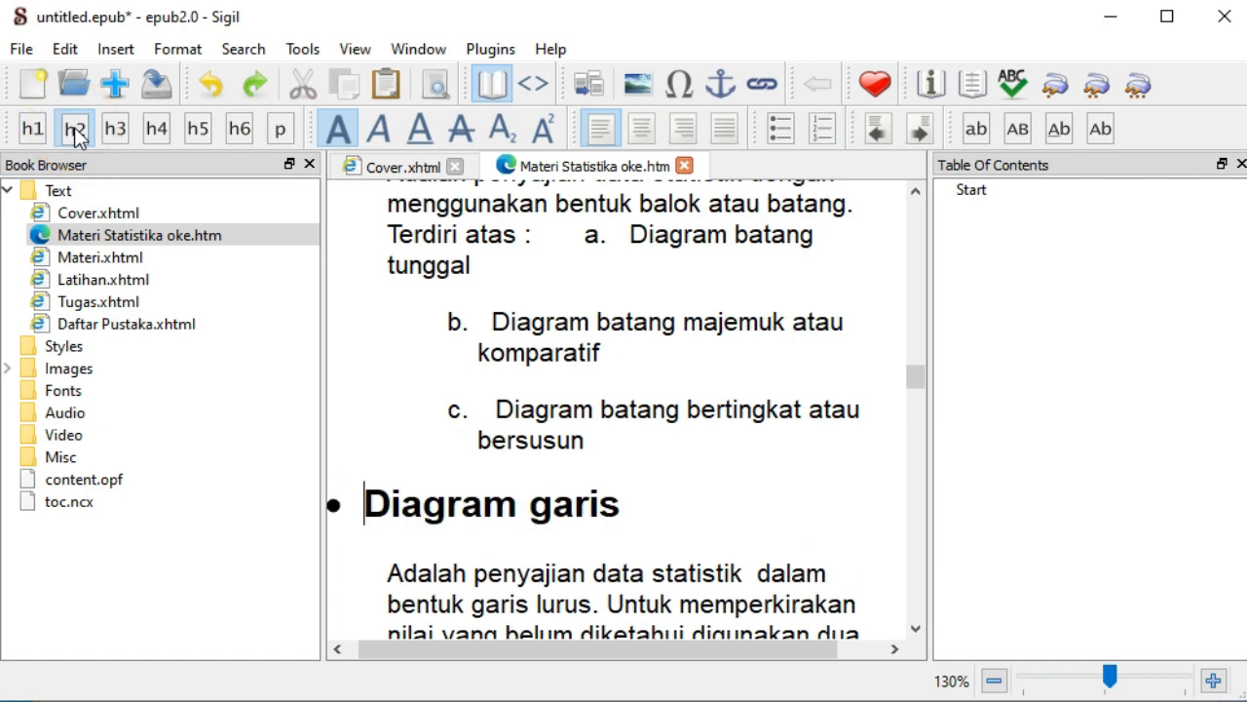
- Generate the table of contents from the book's h1 and h2 headings, keeping all listed entries included
{"action": "left_click", "coordinate": [305, 51]}
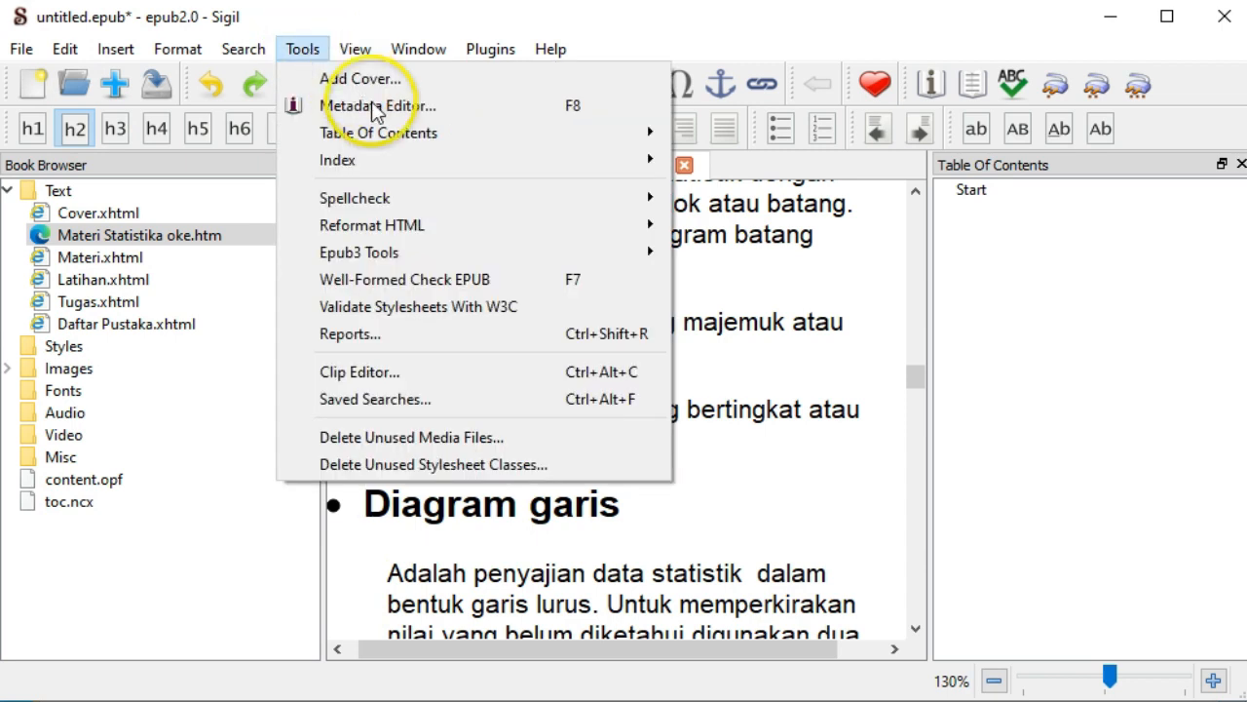
{"action": "mouse_move", "coordinate": [401, 143]}
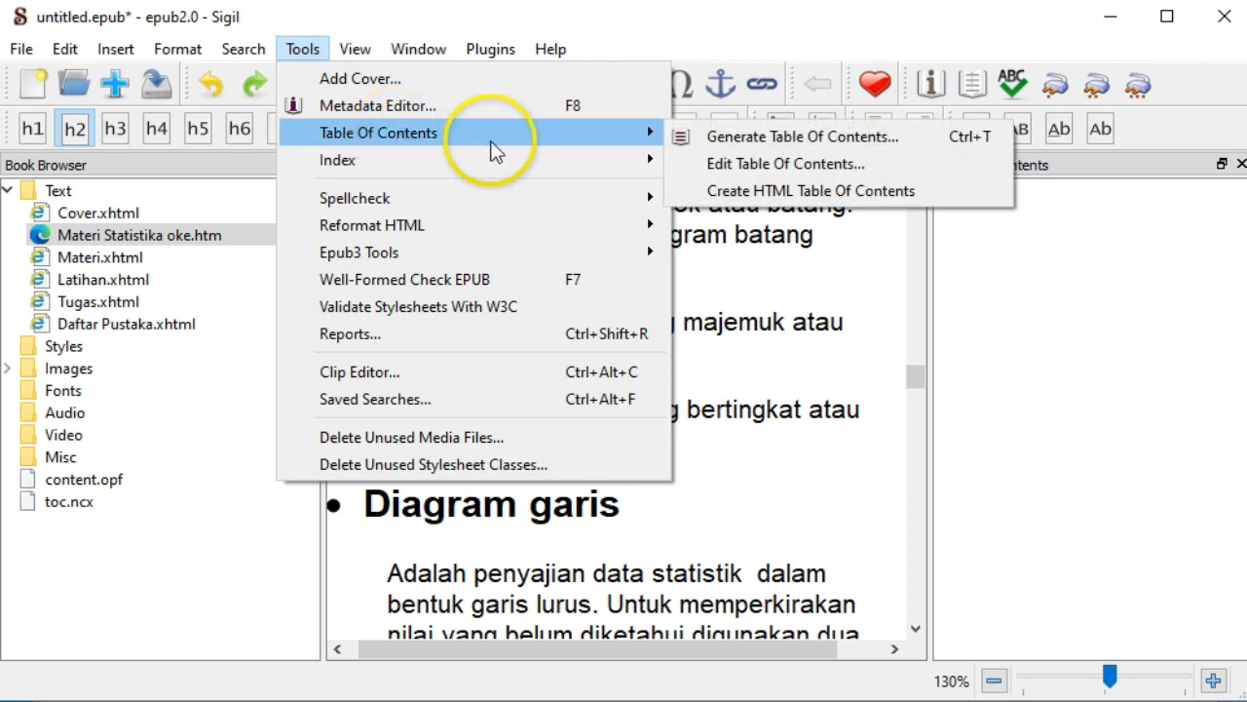
{"action": "left_click", "coordinate": [816, 140]}
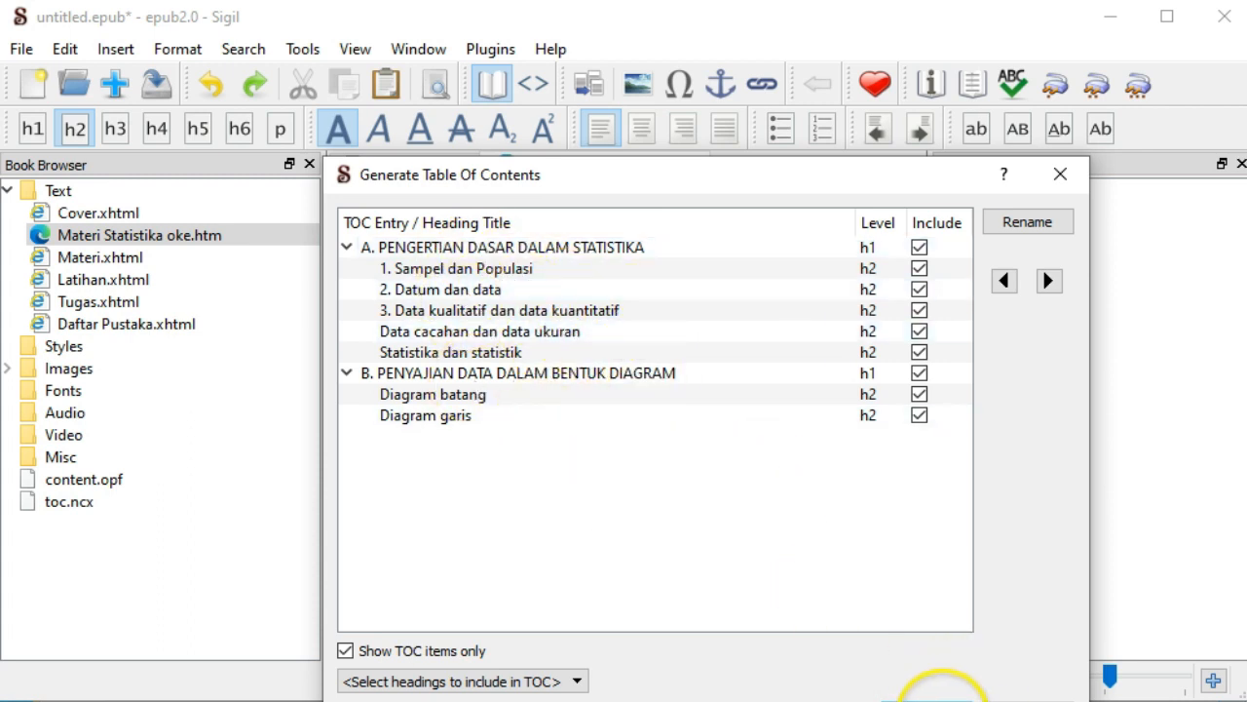
{"action": "left_click", "coordinate": [927, 700]}
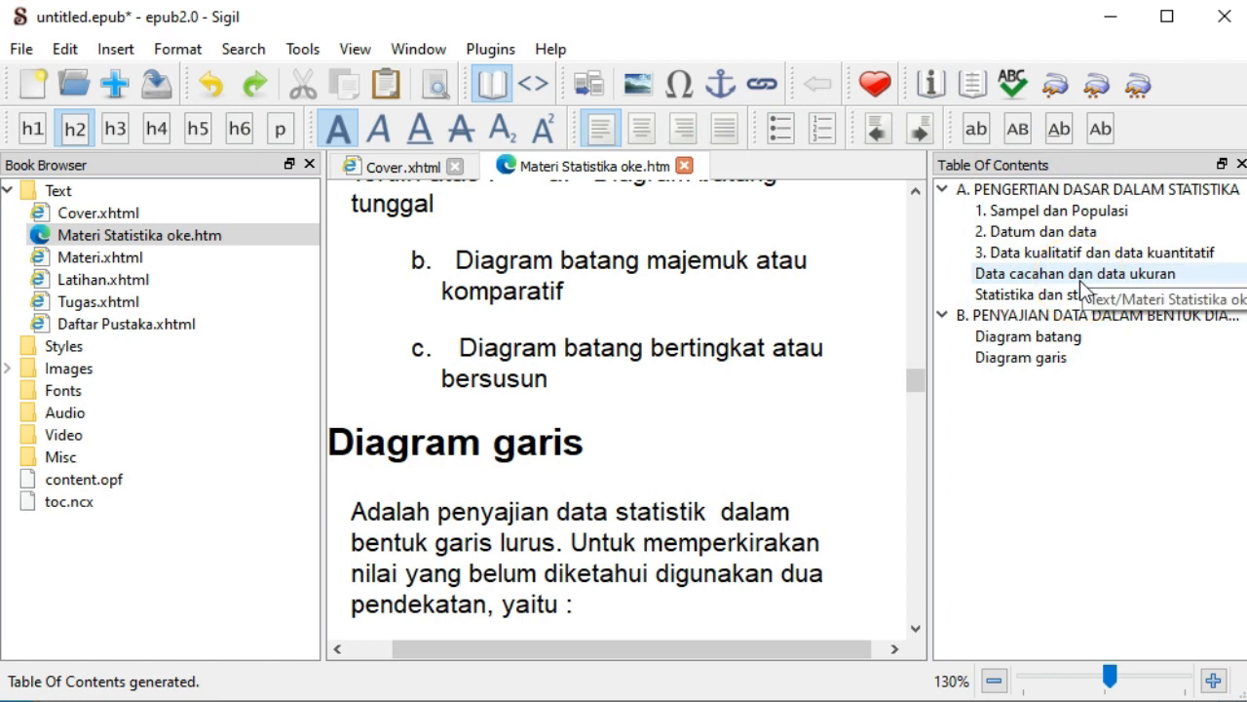
- Review the entries and targets in the Edit Table Of Contents dialog and close it without changing anything
{"action": "left_click", "coordinate": [303, 51]}
{"action": "mouse_move", "coordinate": [358, 133]}
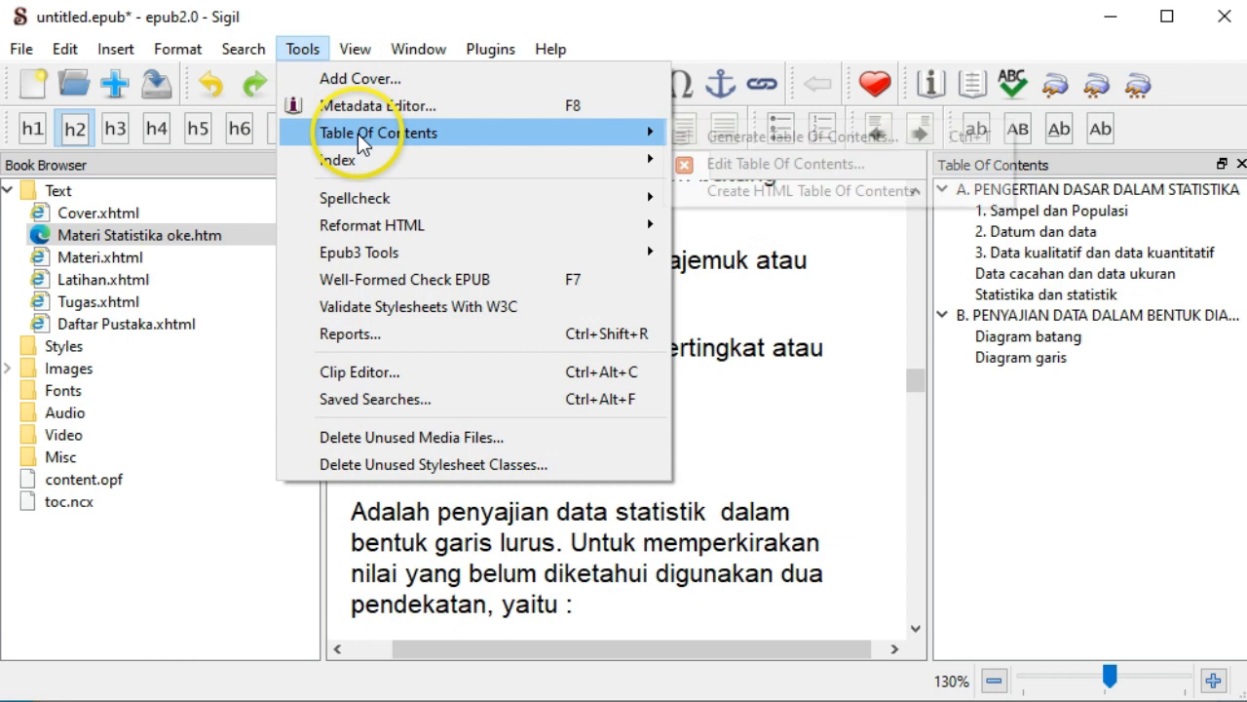
{"action": "left_click", "coordinate": [796, 165]}
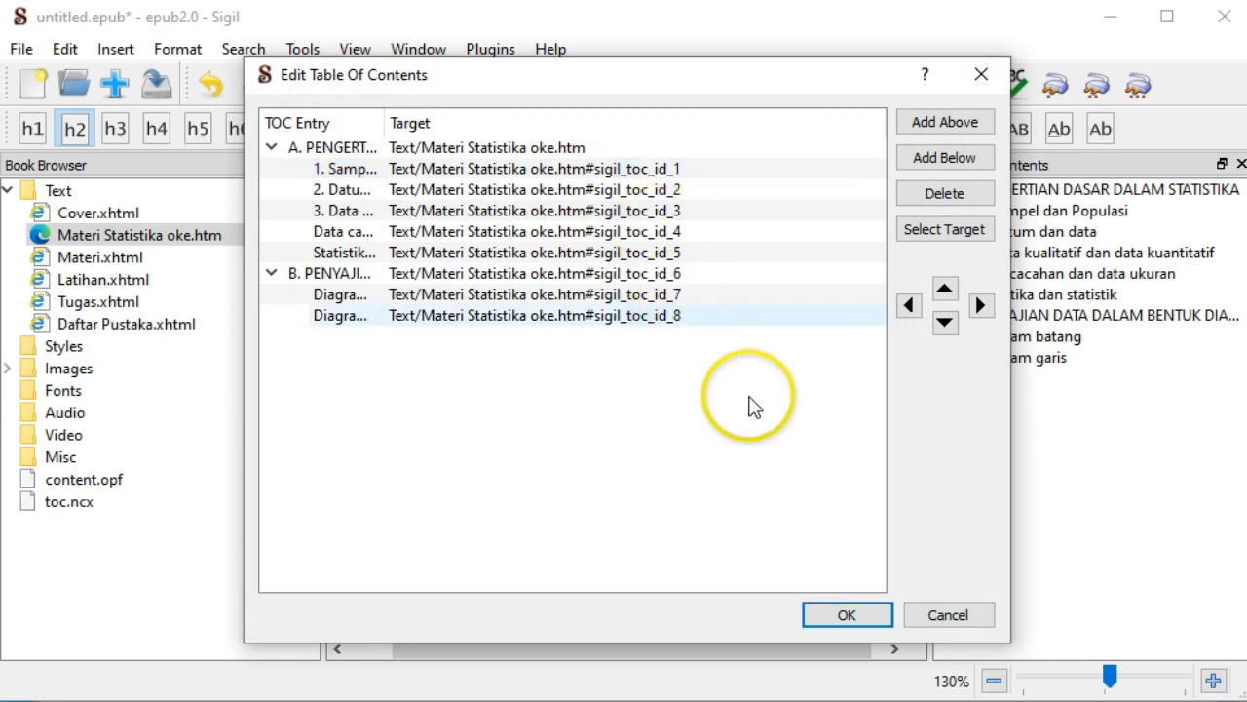
{"action": "left_click", "coordinate": [963, 621]}
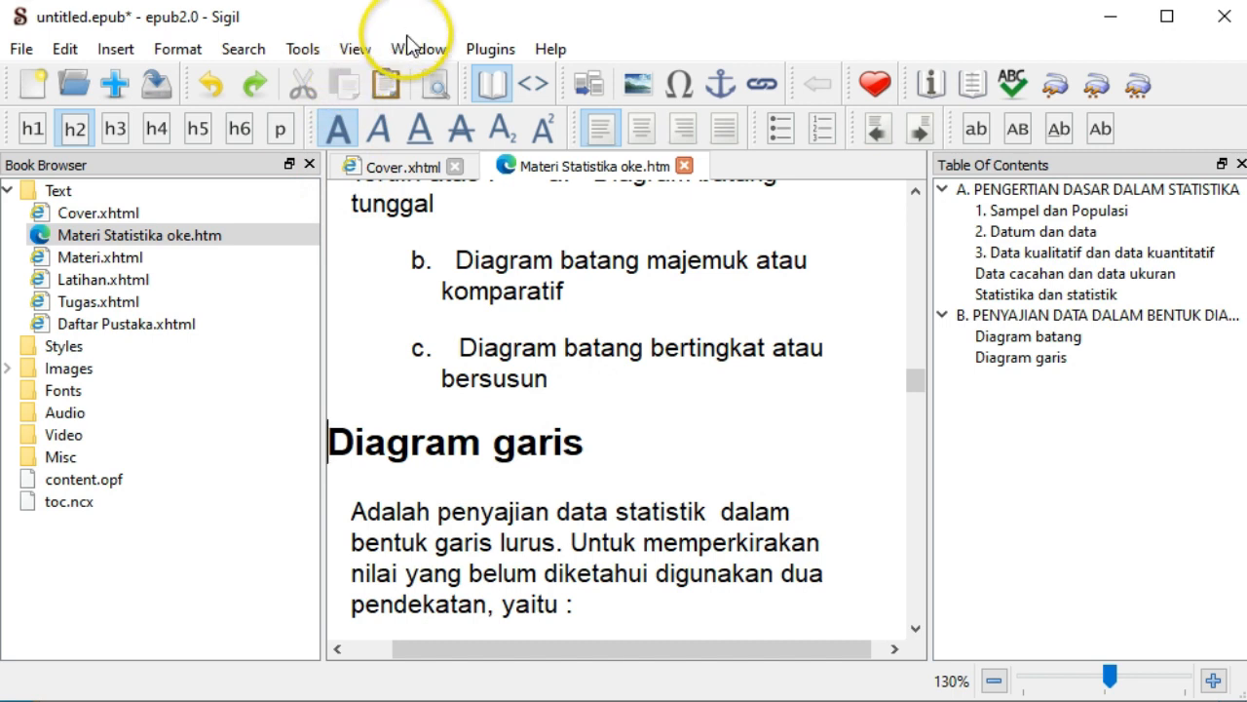
- Open the book's metadata for editing and add an Author metadata entry
{"action": "left_click", "coordinate": [309, 48]}
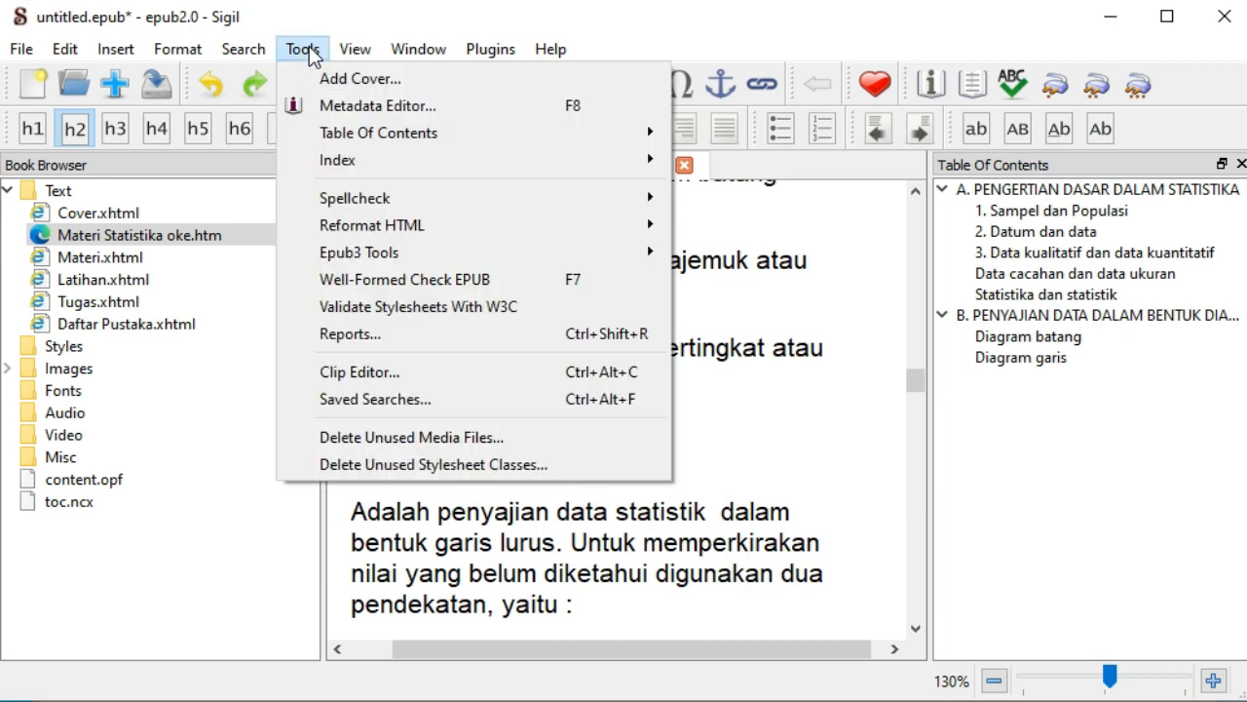
{"action": "left_click", "coordinate": [376, 107]}
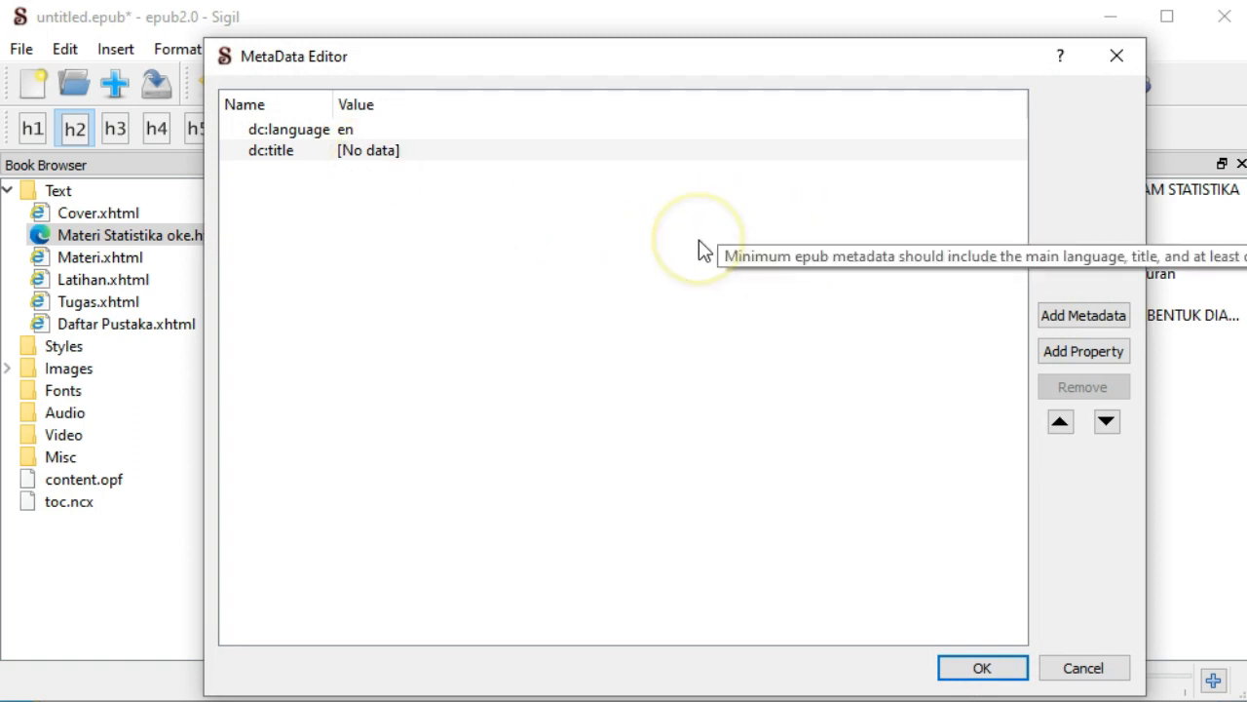
{"action": "left_click", "coordinate": [1105, 314]}
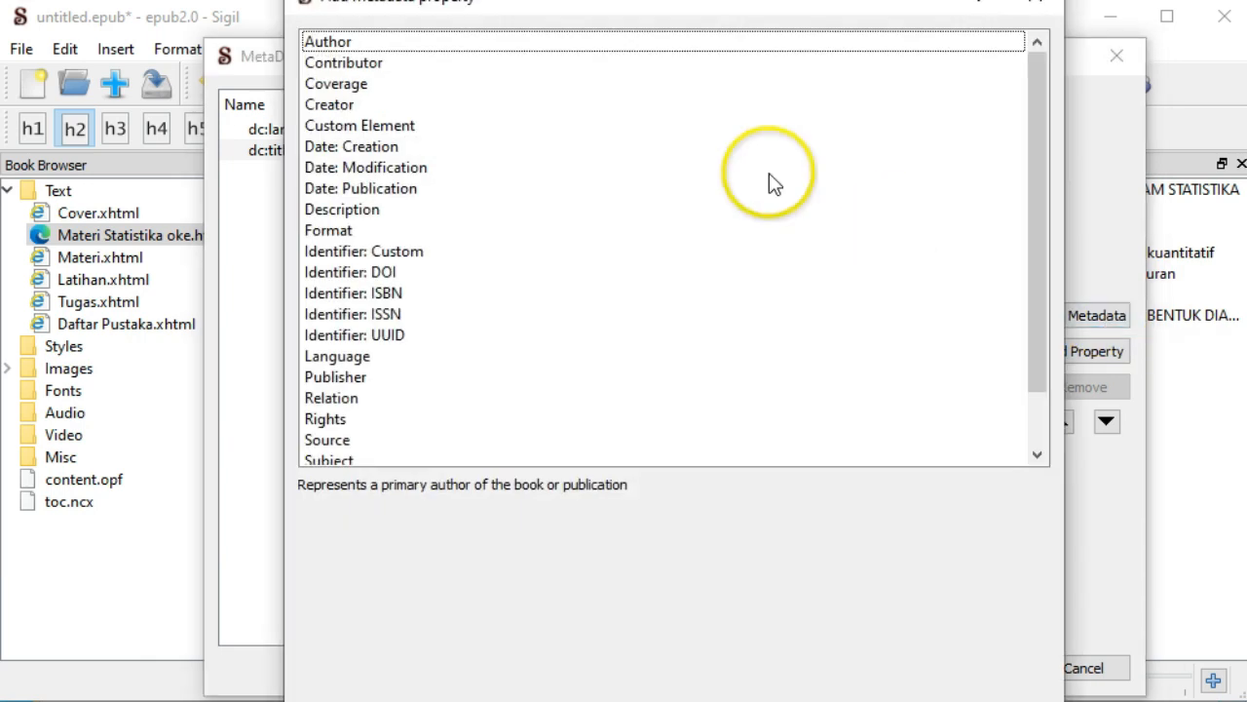
{"action": "left_click", "coordinate": [366, 46]}
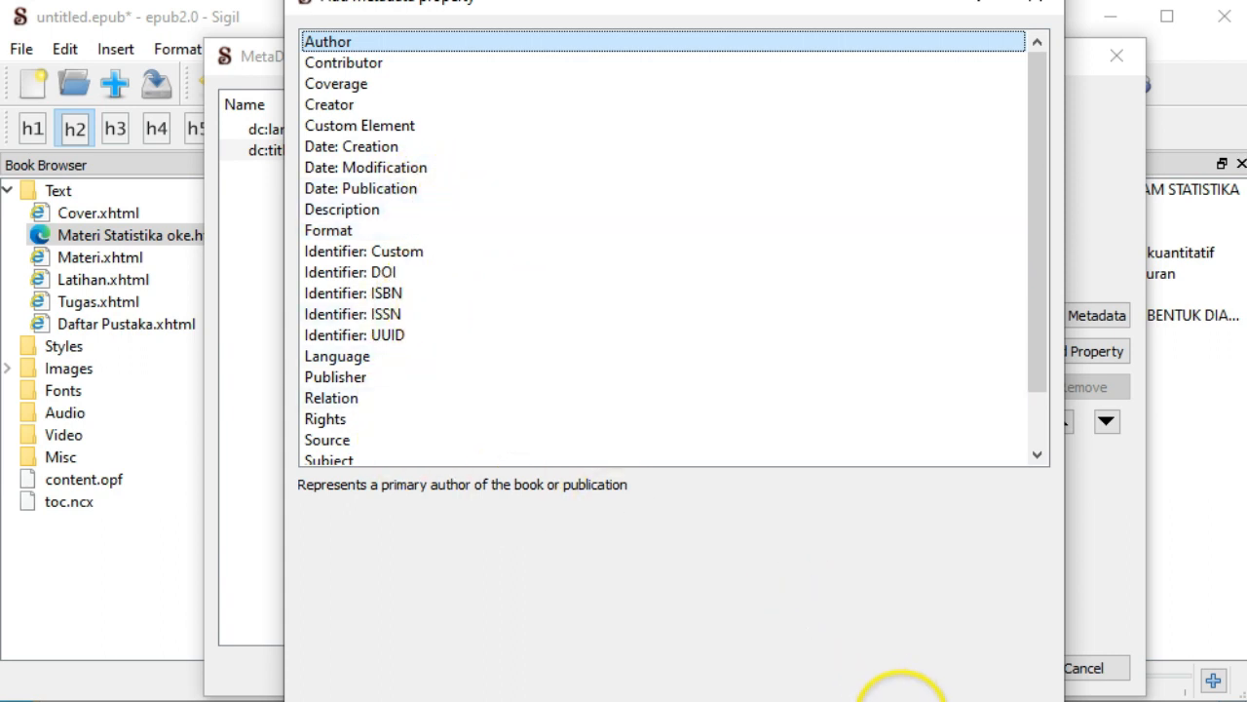
{"action": "left_click", "coordinate": [905, 692]}
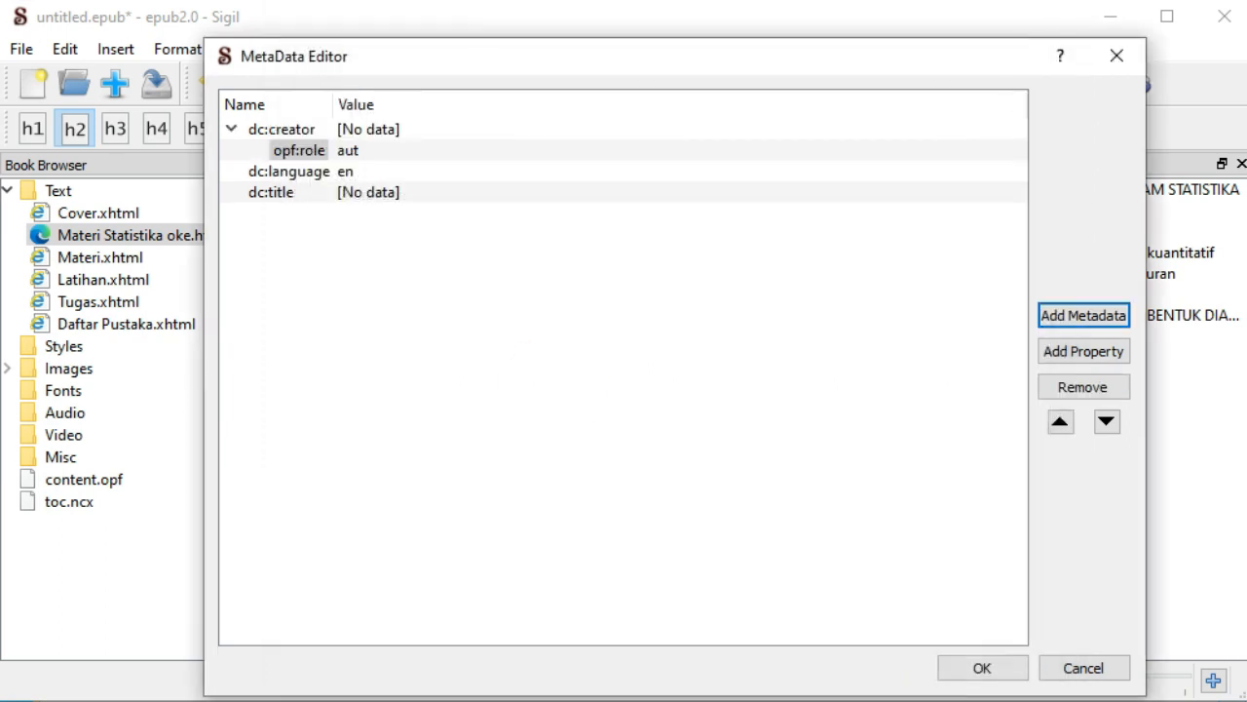
- Enter the author's name as dc:creator and "Modul Statistik" as dc:title, and accept the metadata
{"action": "left_click", "coordinate": [378, 112]}
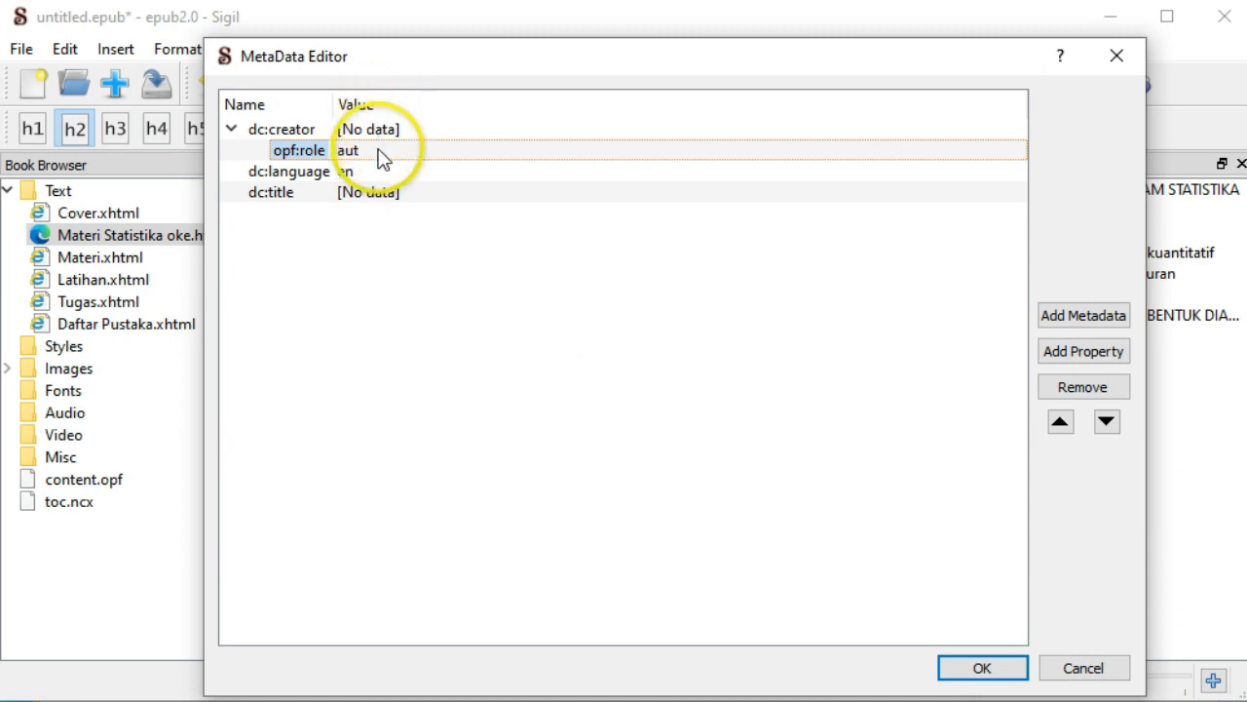
{"action": "left_click", "coordinate": [409, 128]}
{"action": "left_click", "coordinate": [409, 128]}
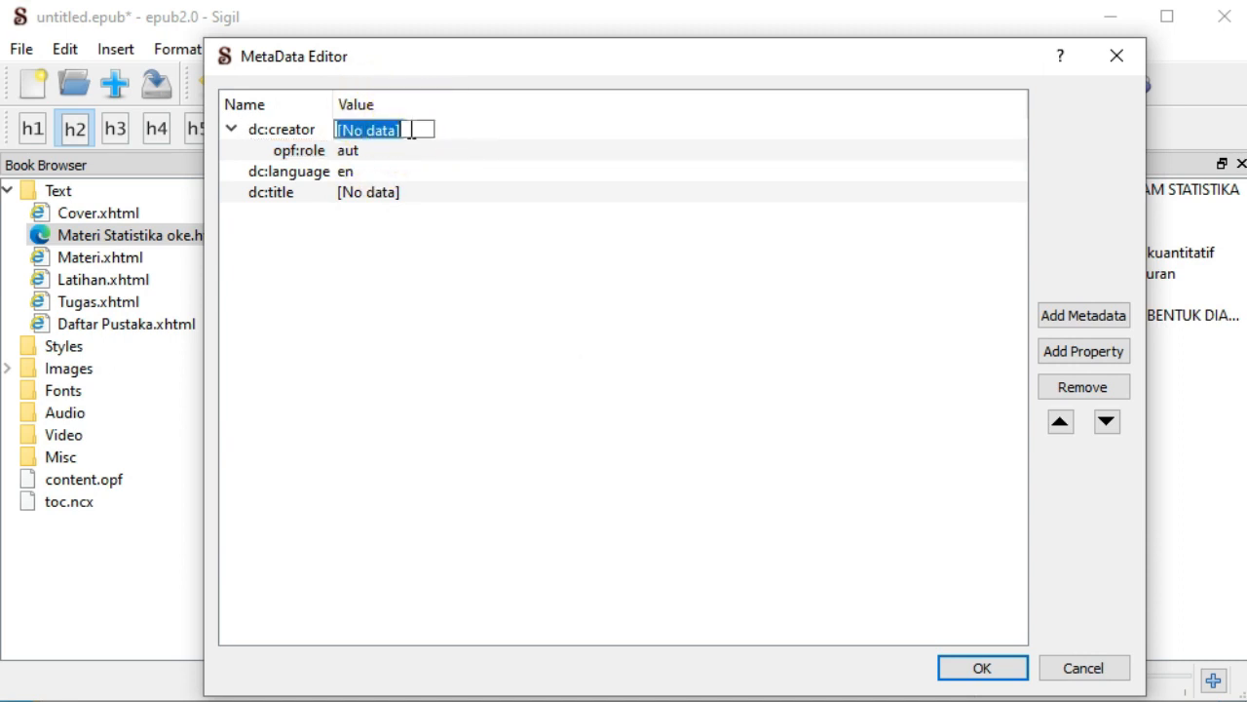
{"action": "type", "text": "Ibnu"}
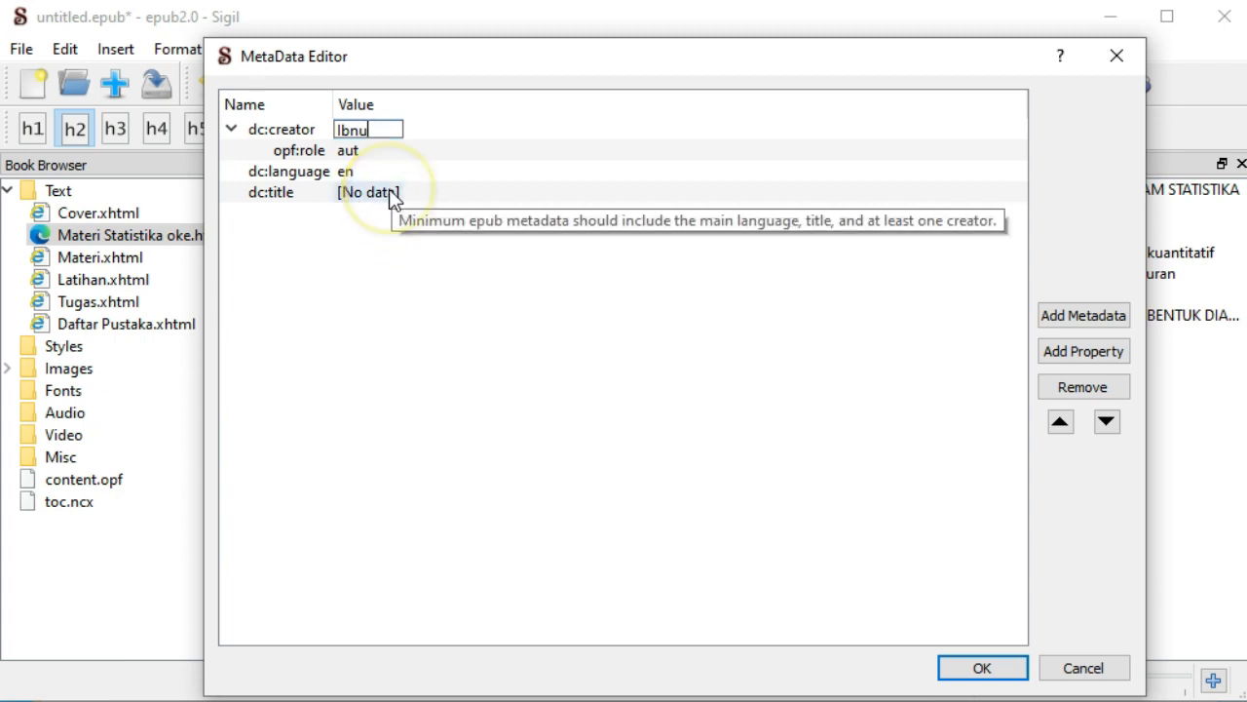
{"action": "left_click", "coordinate": [404, 199]}
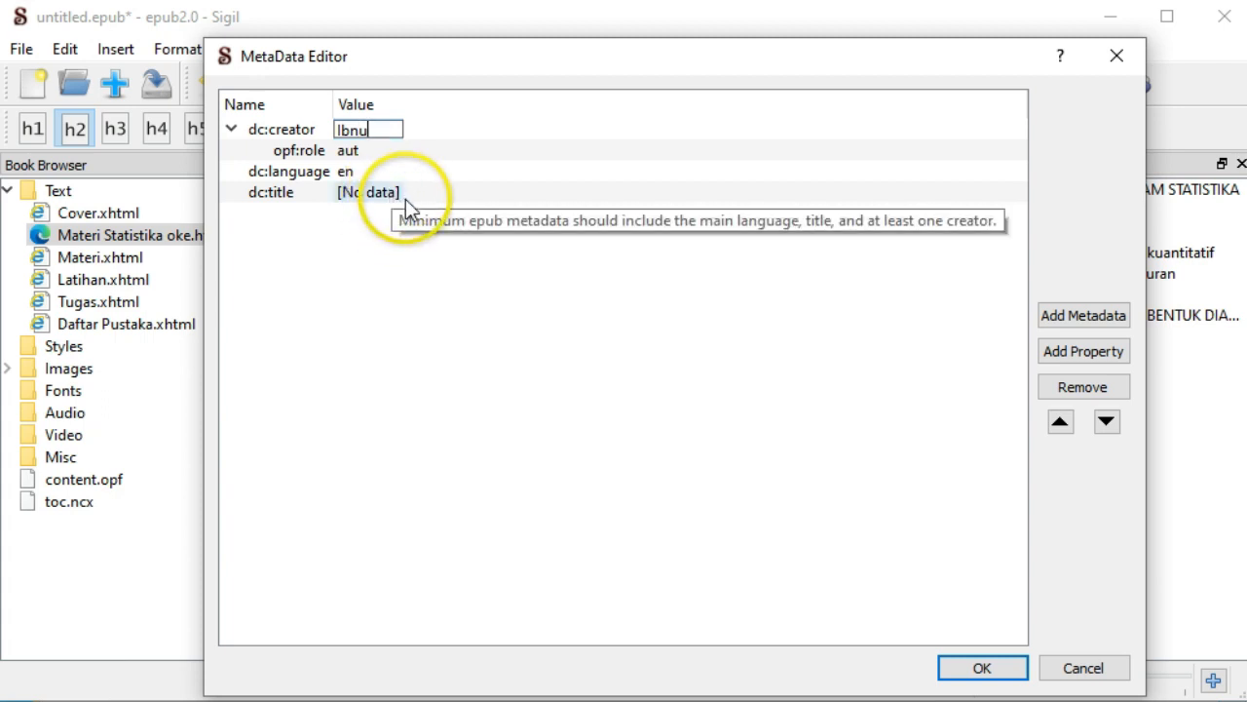
{"action": "double_click", "coordinate": [405, 195]}
{"action": "type", "text": "Modul Statistik"}
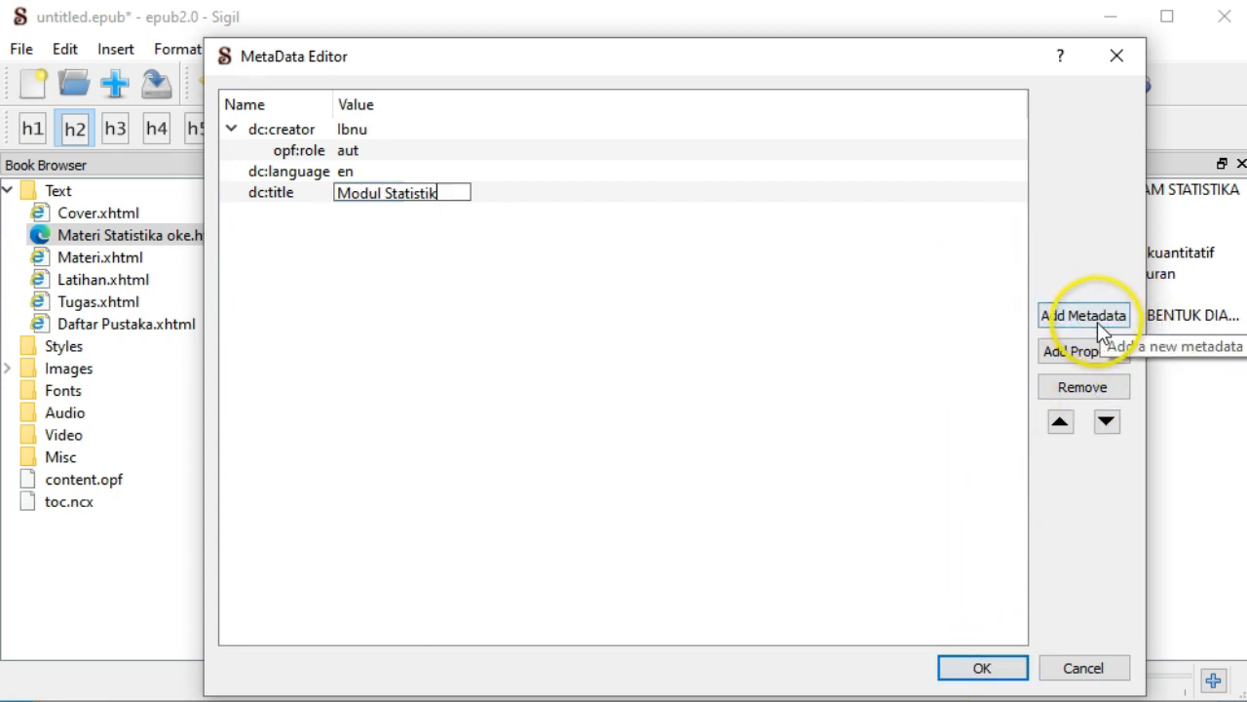
{"action": "left_click", "coordinate": [983, 668]}
- Save the book as an EPUB file named "Statistik e modul" in the Documents folder
{"action": "left_click_drag", "start_coordinate": [916, 385], "coordinate": [914, 195]}
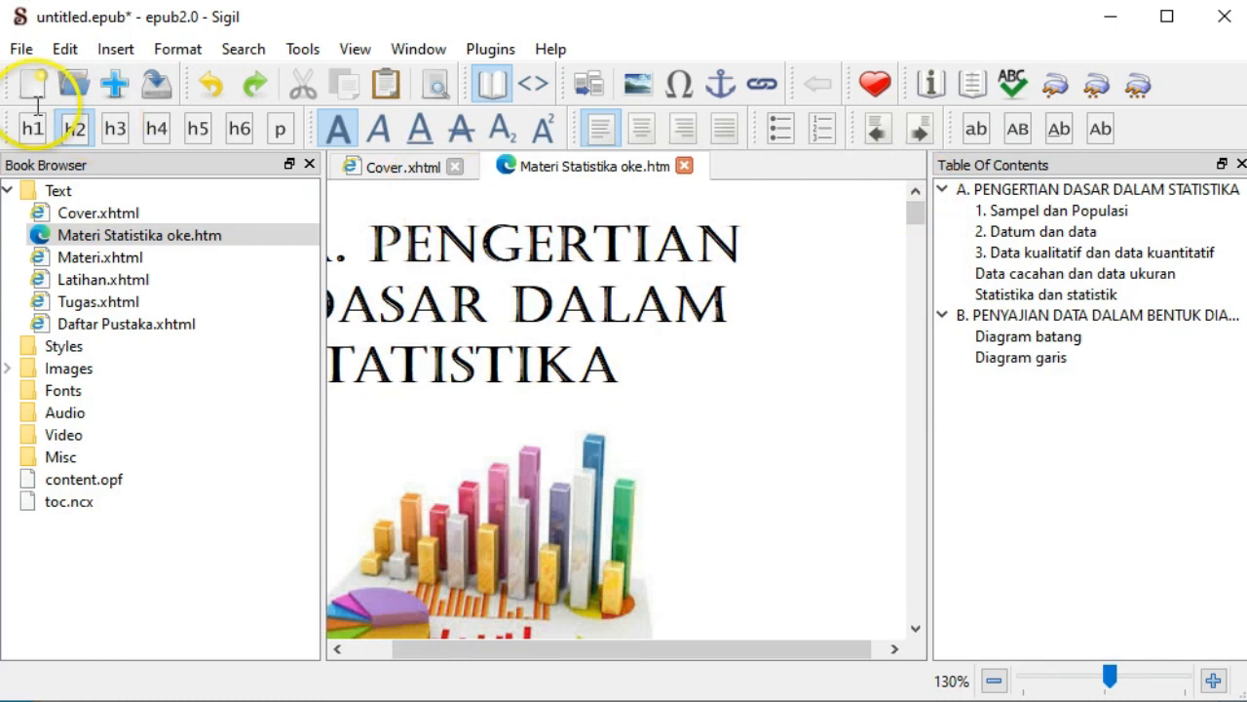
{"action": "left_click", "coordinate": [24, 50]}
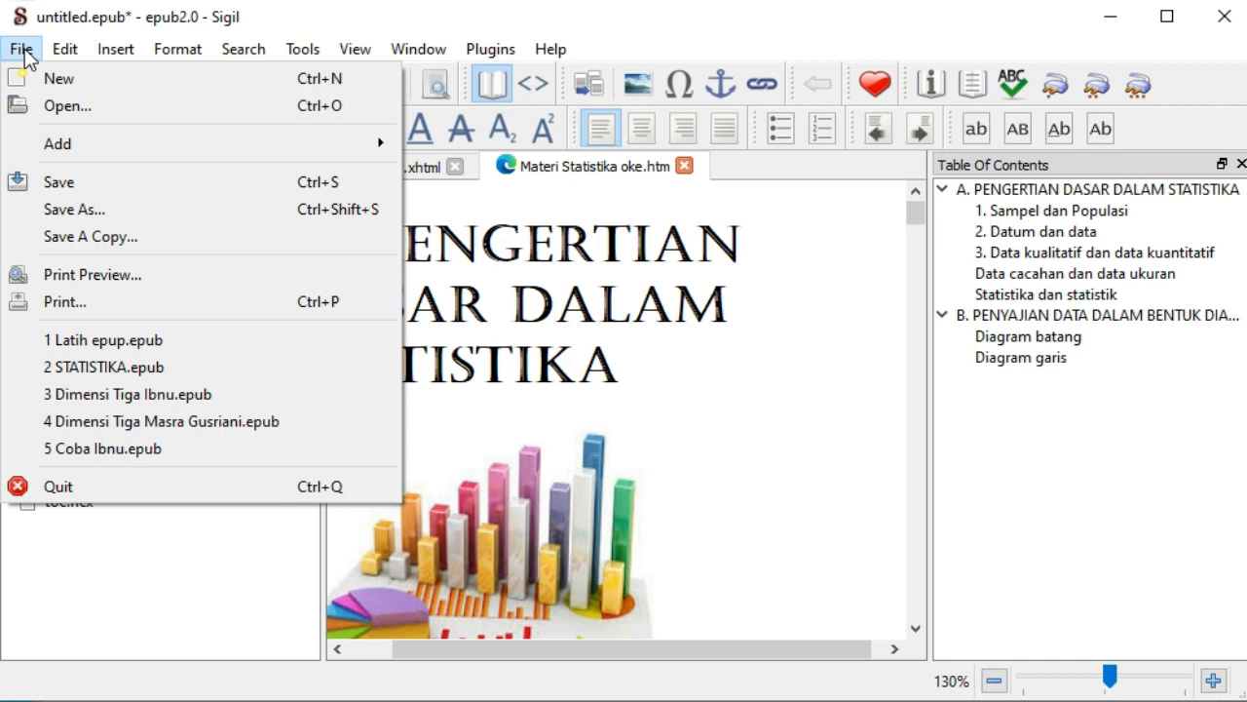
{"action": "left_click", "coordinate": [91, 212]}
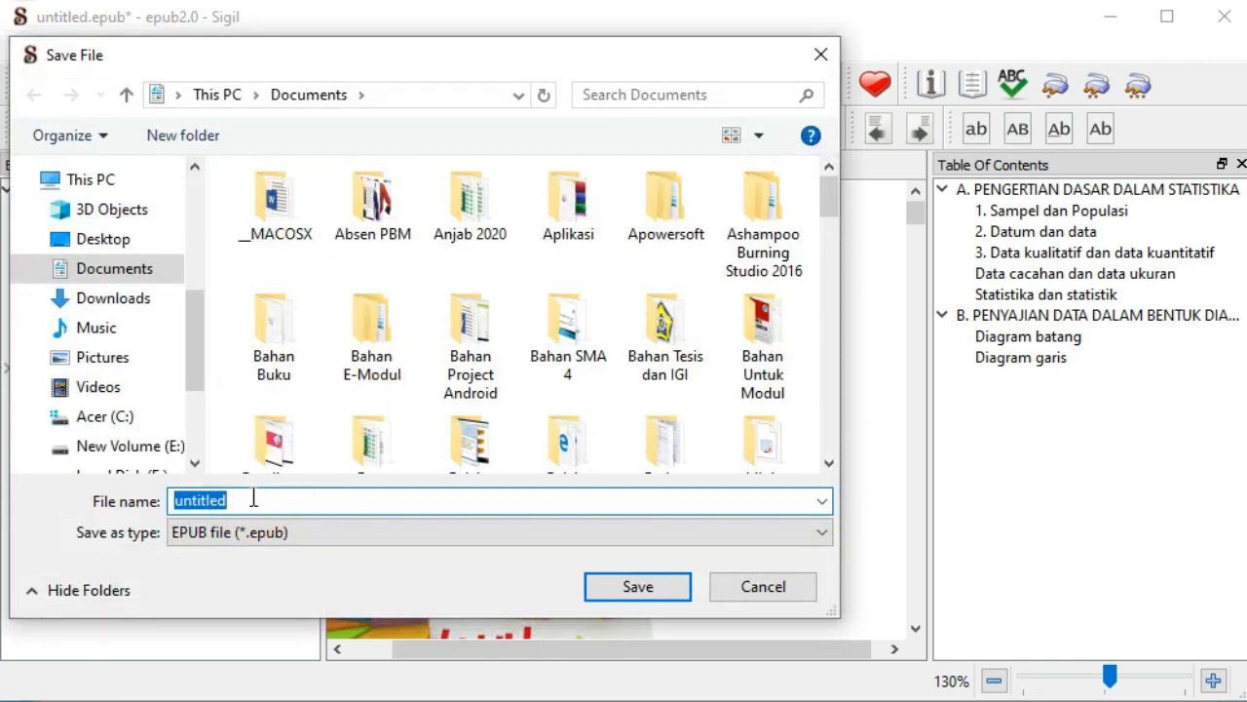
{"action": "type", "text": "Stat"}
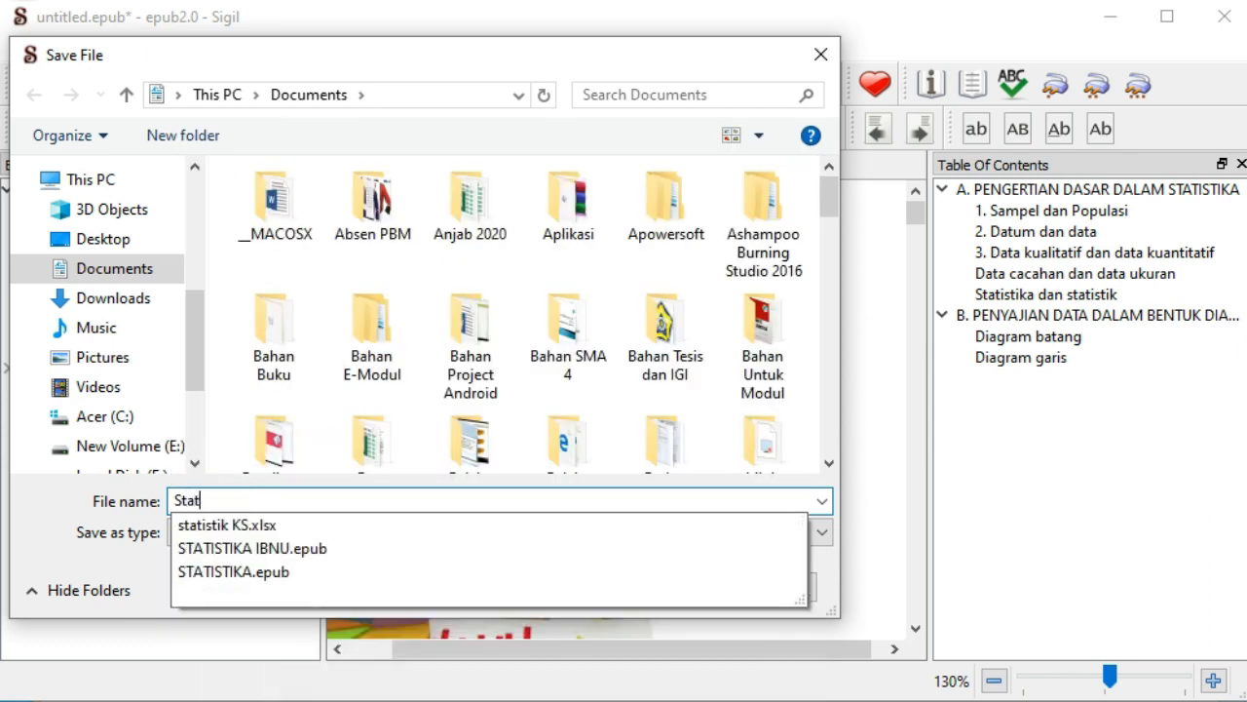
{"action": "type", "text": "istik e m"}
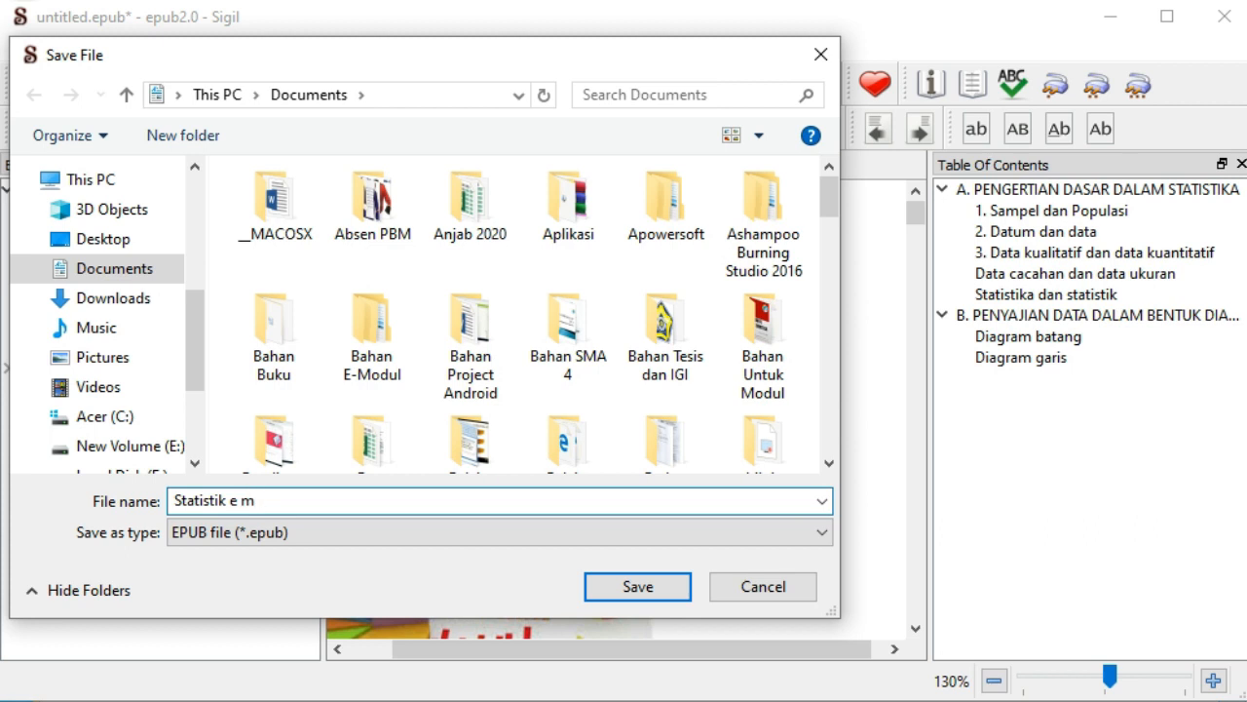
{"action": "type", "text": "odul"}
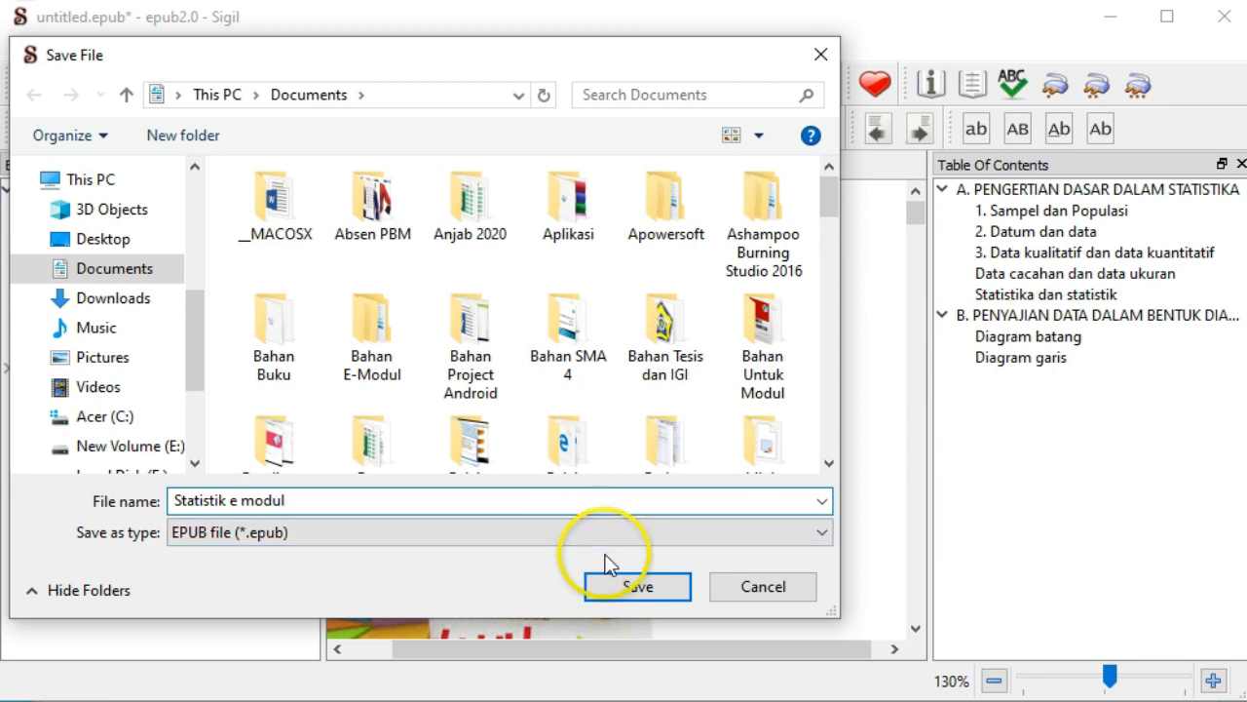
{"action": "left_click", "coordinate": [655, 594]}
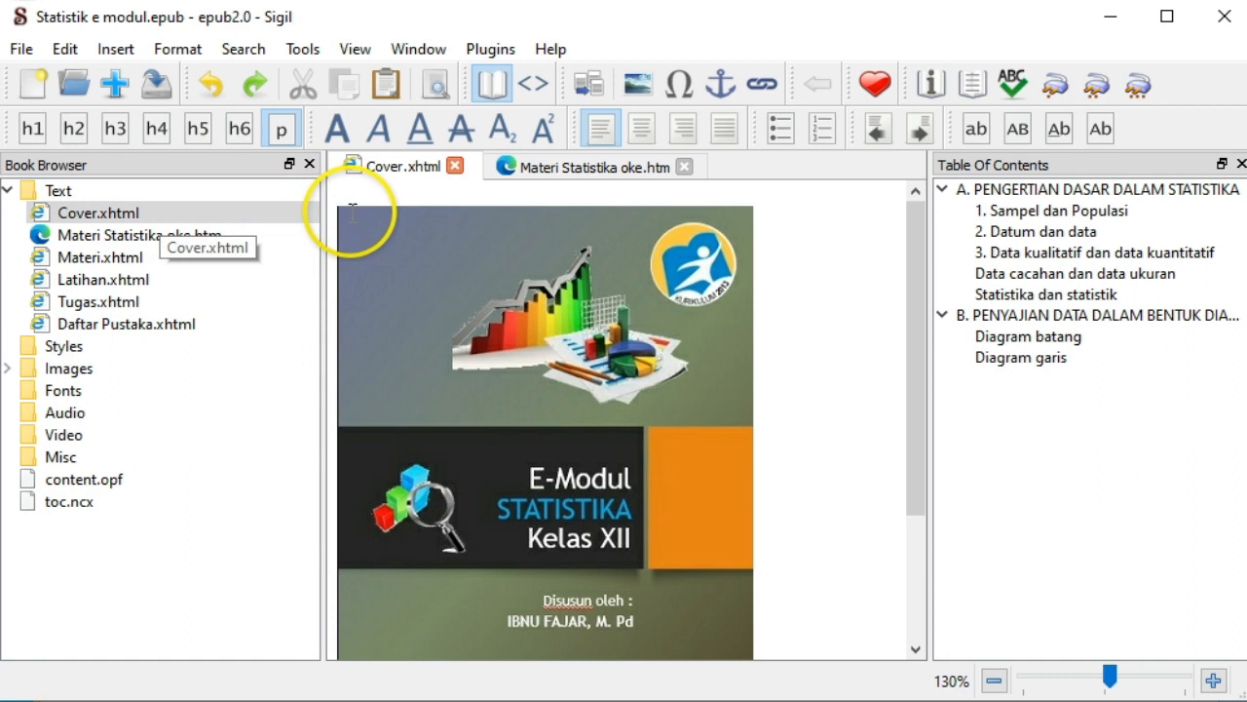
- Select the file Materi Statistika oke.htm among the book's text files
{"action": "left_click", "coordinate": [146, 244]}
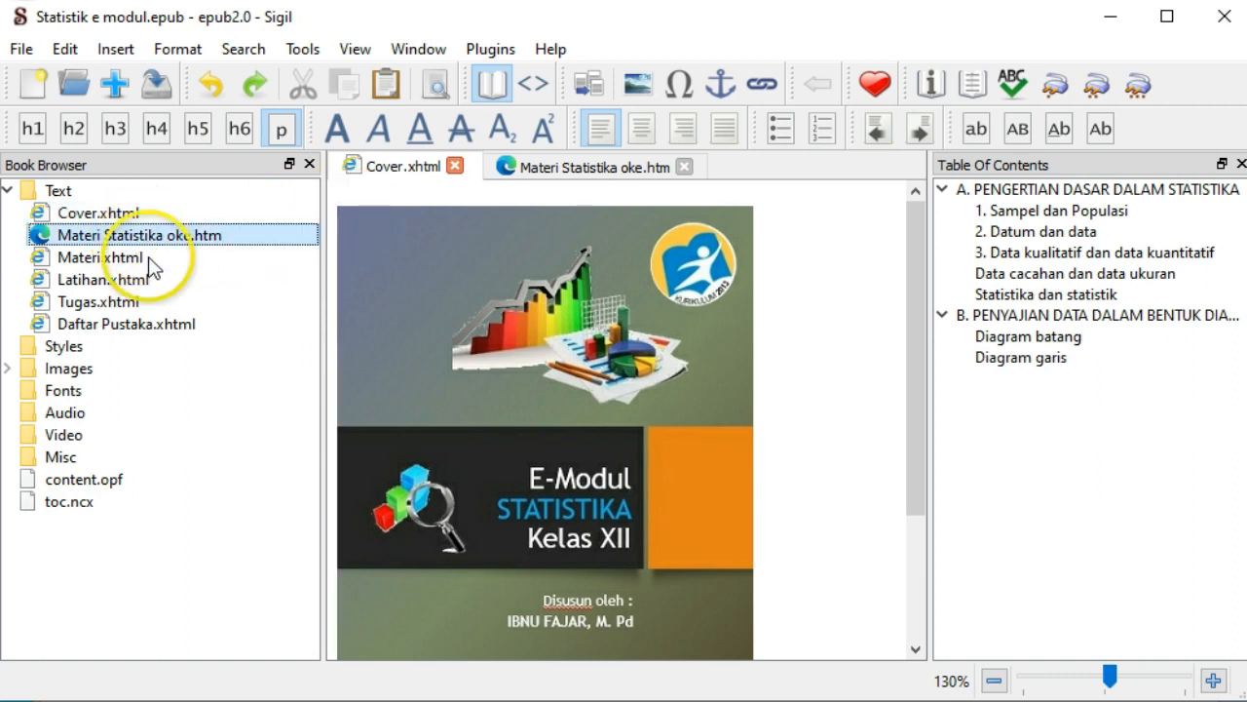